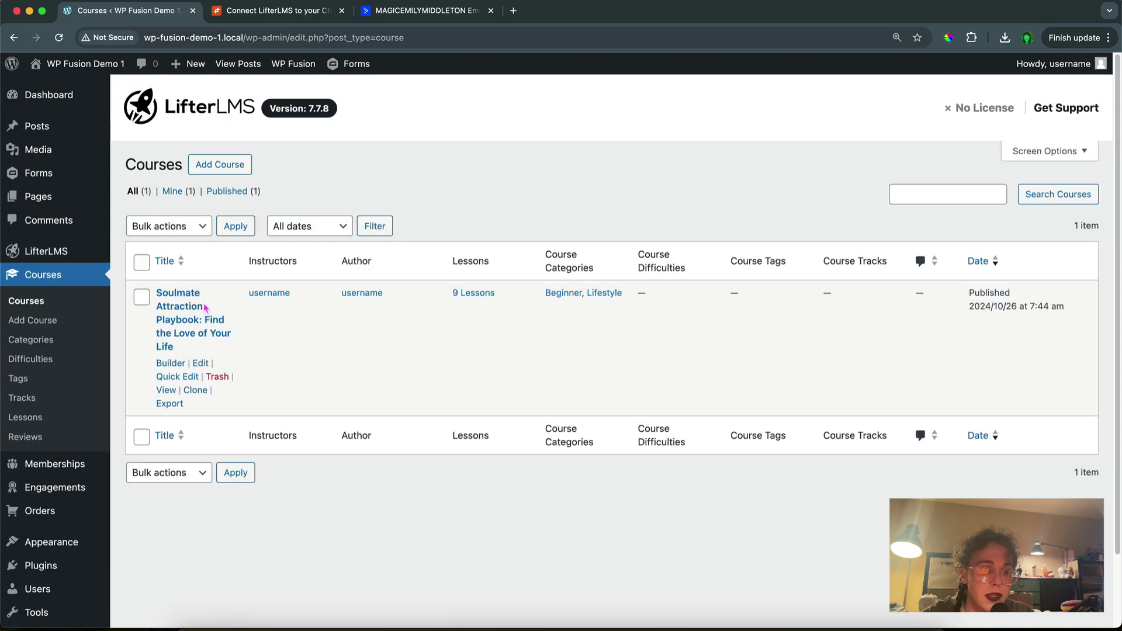
- Open the Soulmate Attraction Playbook course for editing and remove the existing auto-enrollment tag from its WP Fusion course options
click(195, 297)
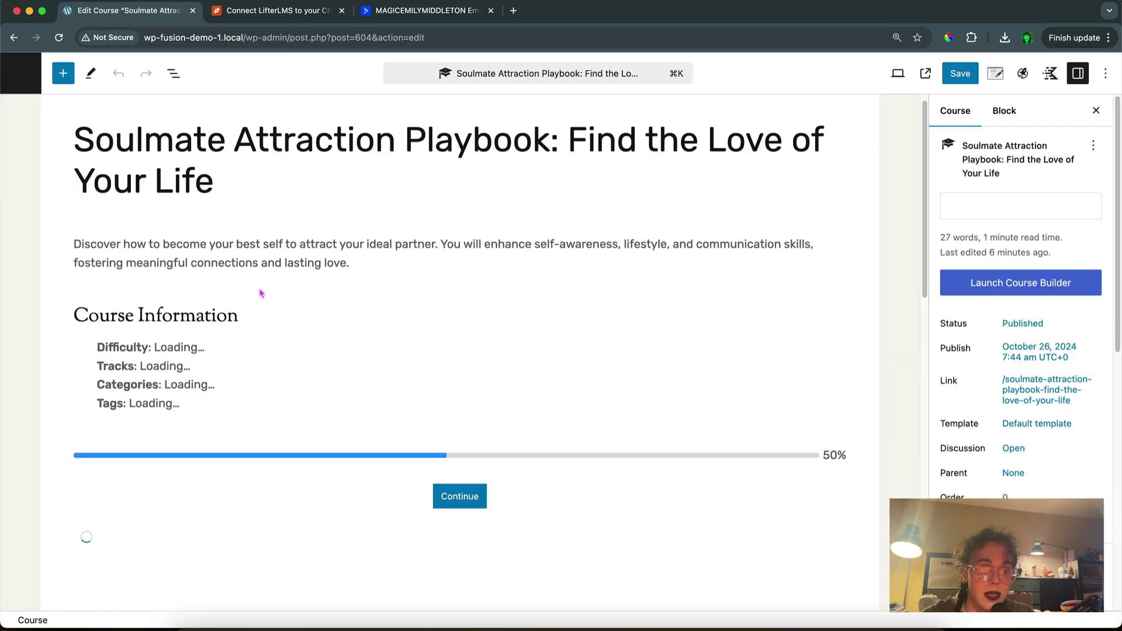
scroll(260, 293, down, 15)
scroll(261, 293, down, 2)
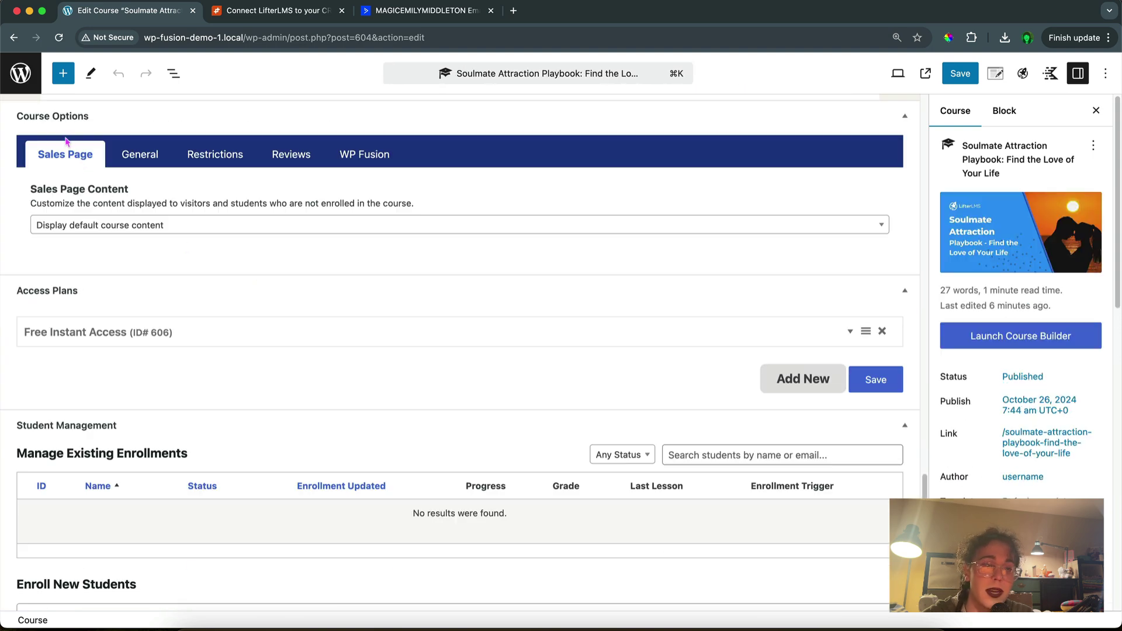
click(362, 150)
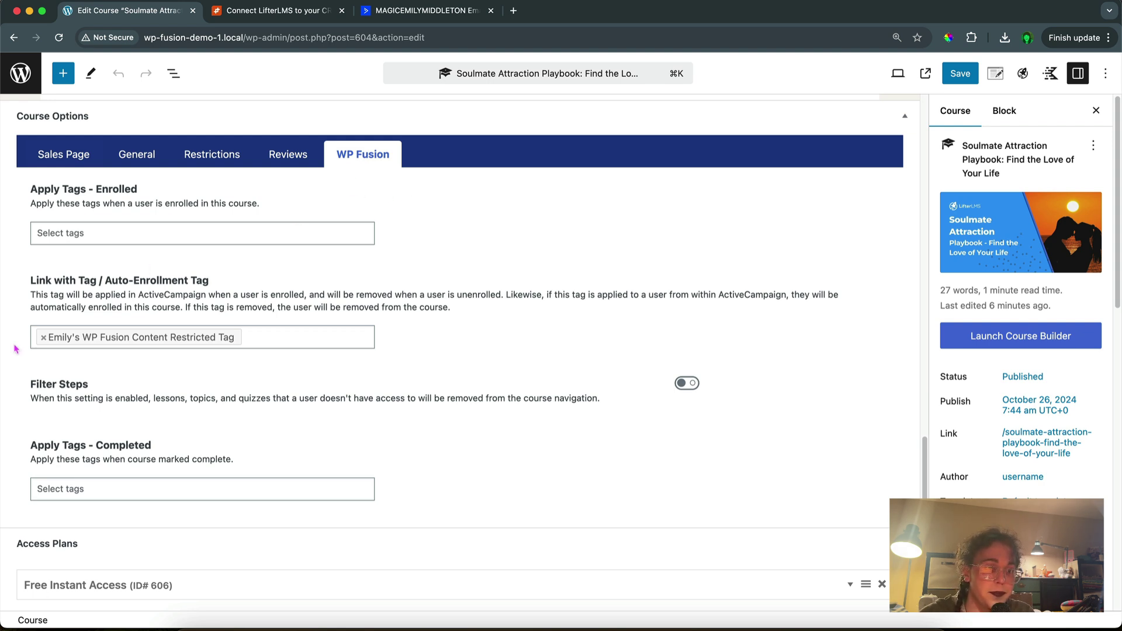
click(43, 338)
click(395, 297)
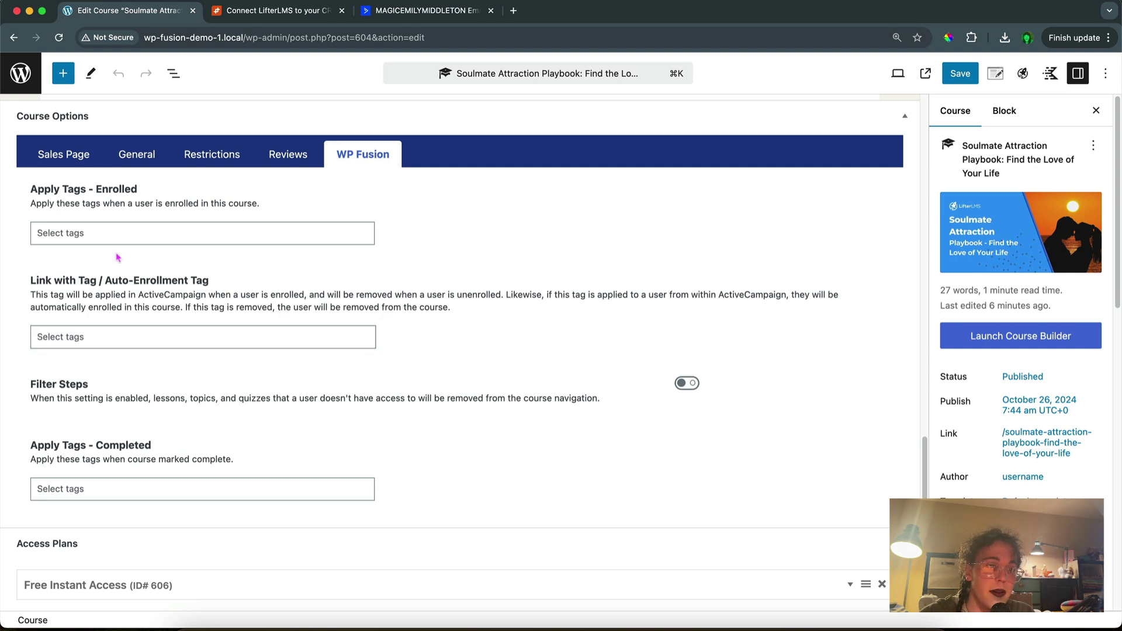
- Review the course's WP Fusion tag settings for enrollment, completion and the linked auto-enrollment tag
scroll(100, 221, up, 3)
scroll(99, 220, left, 1)
drag(40, 179, 105, 232)
click(37, 199)
click(132, 222)
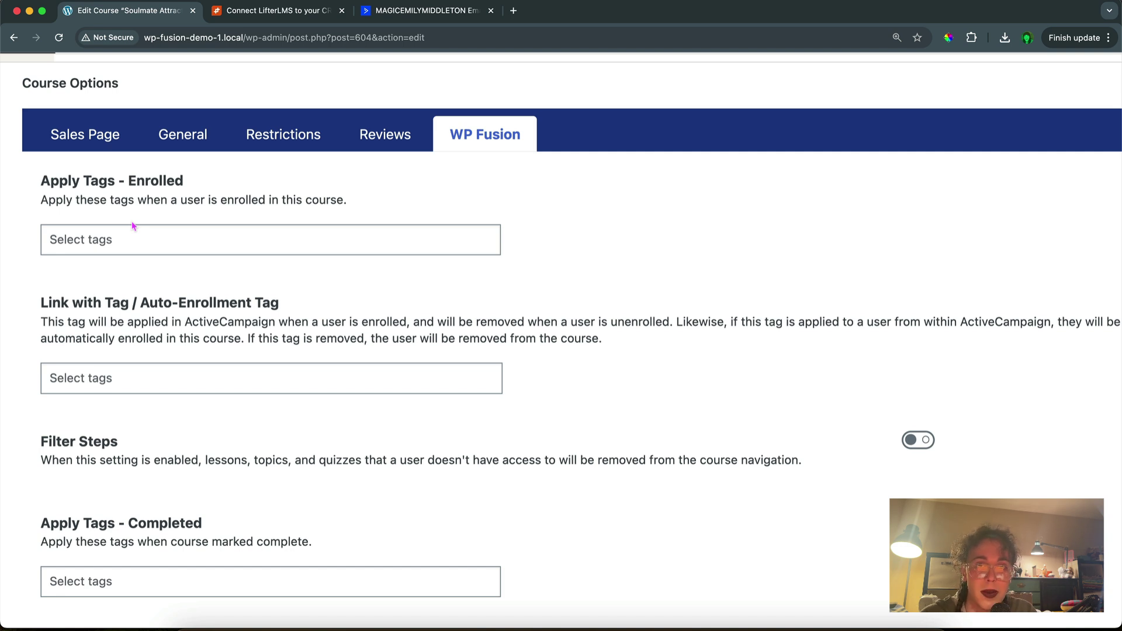
scroll(132, 221, down, 3)
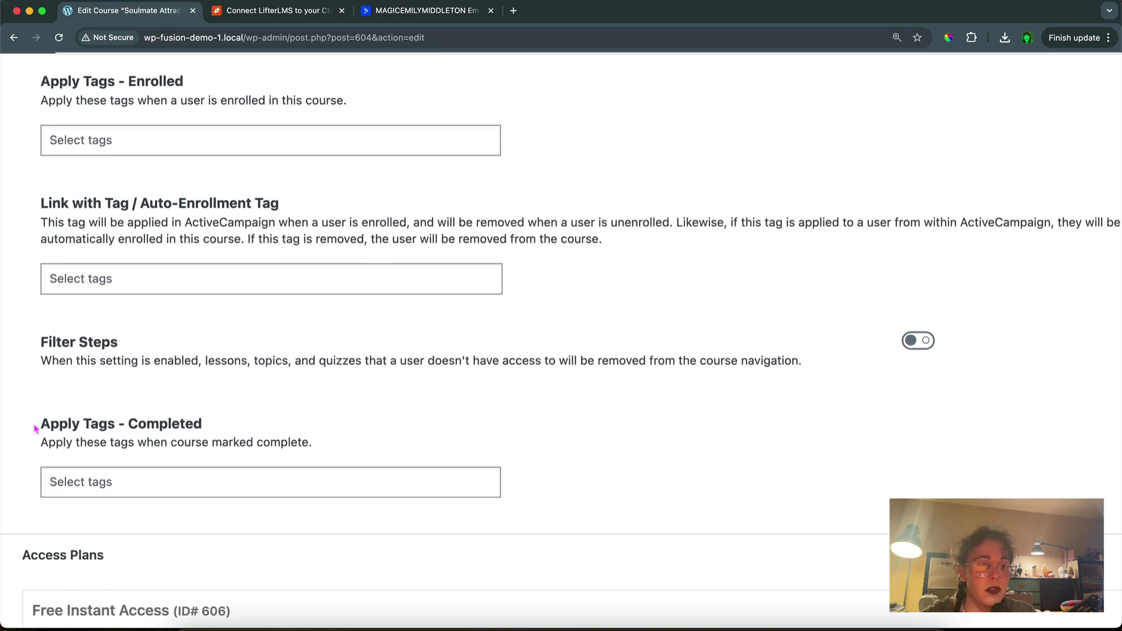
drag(36, 429, 206, 436)
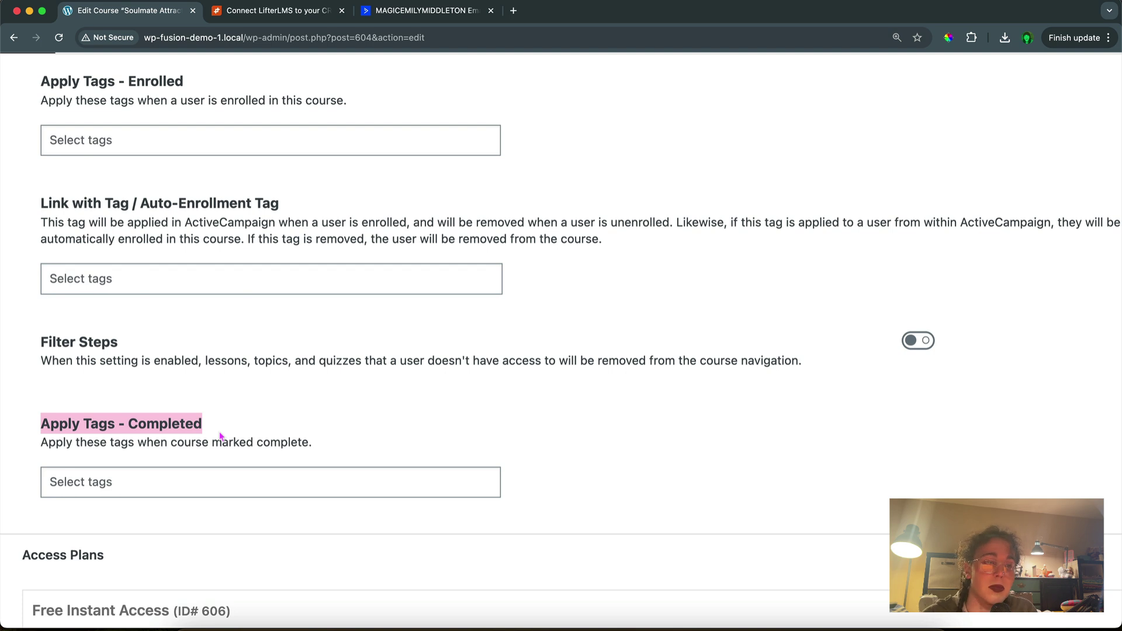
click(209, 426)
drag(38, 428, 245, 428)
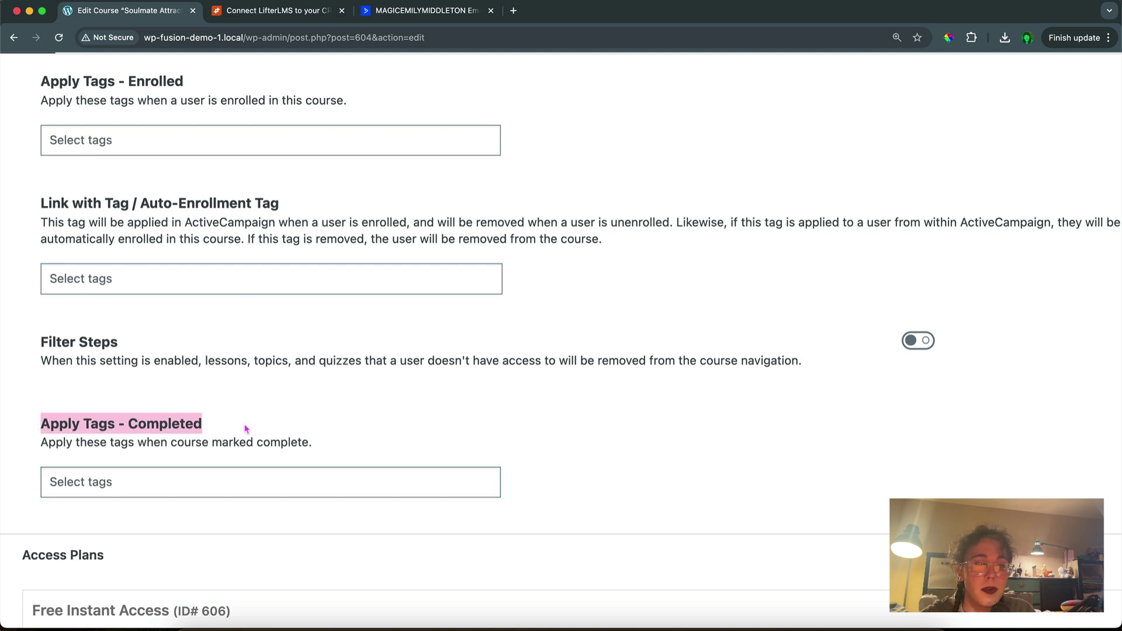
click(257, 429)
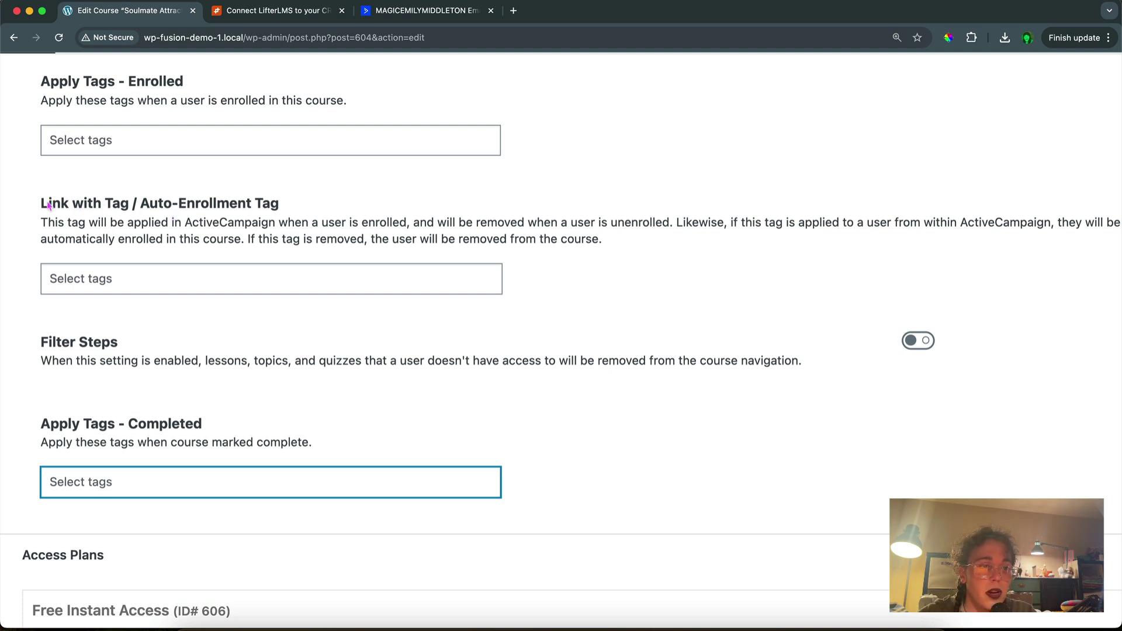
drag(41, 204, 287, 204)
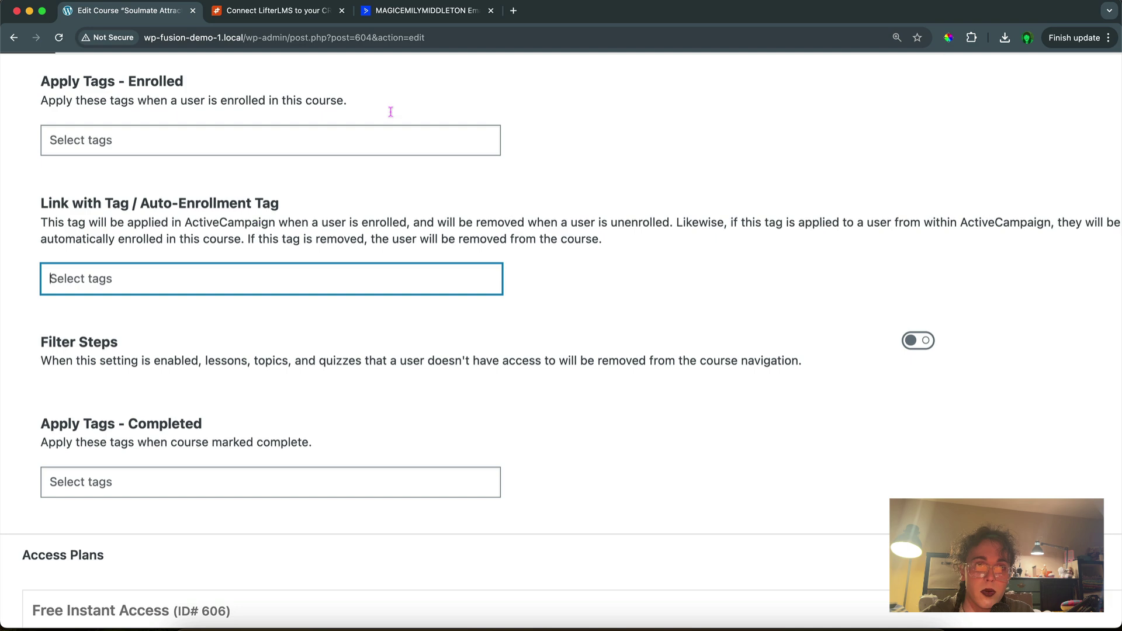
- Switch to ActiveCampaign, open the listed contact's record and begin a new tag with the word "purchased"
click(427, 16)
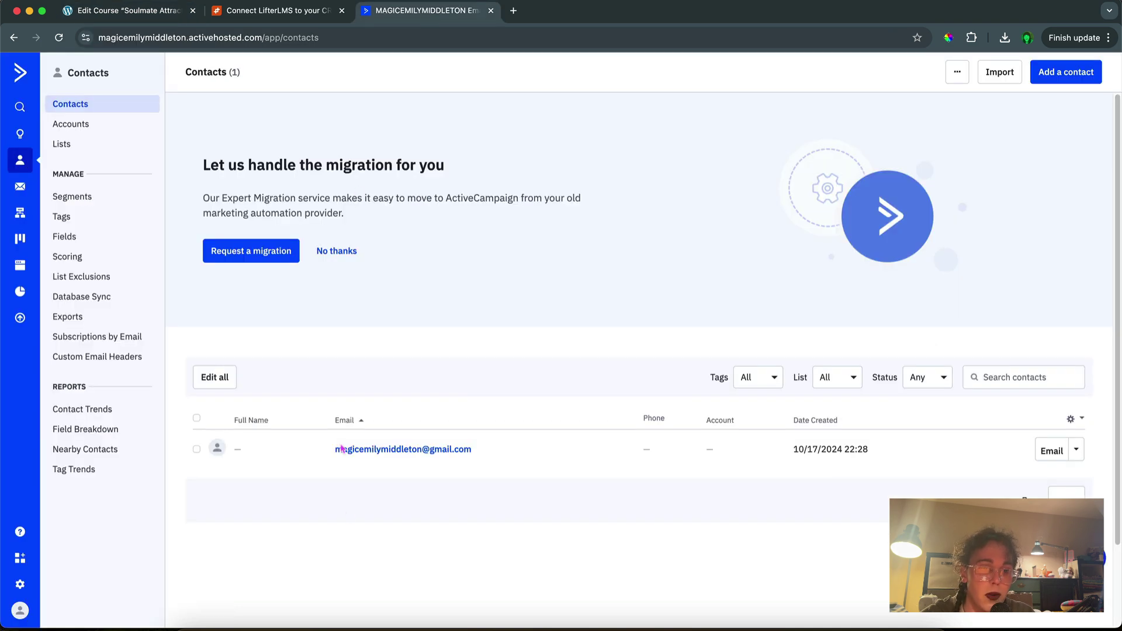
click(372, 452)
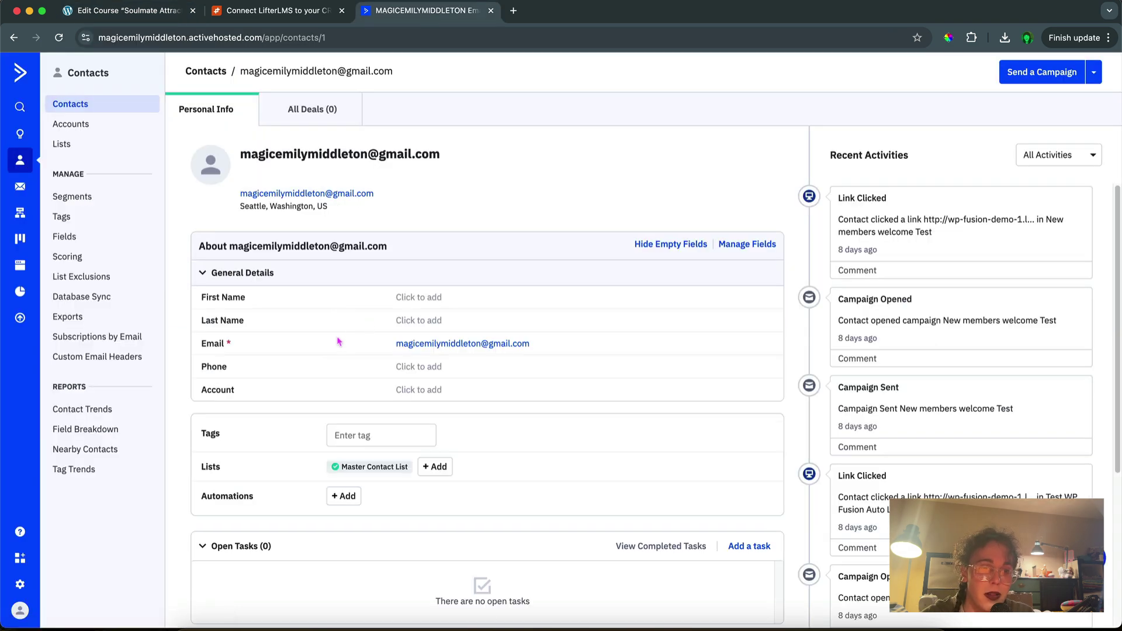
scroll(339, 336, down, 1)
click(348, 414)
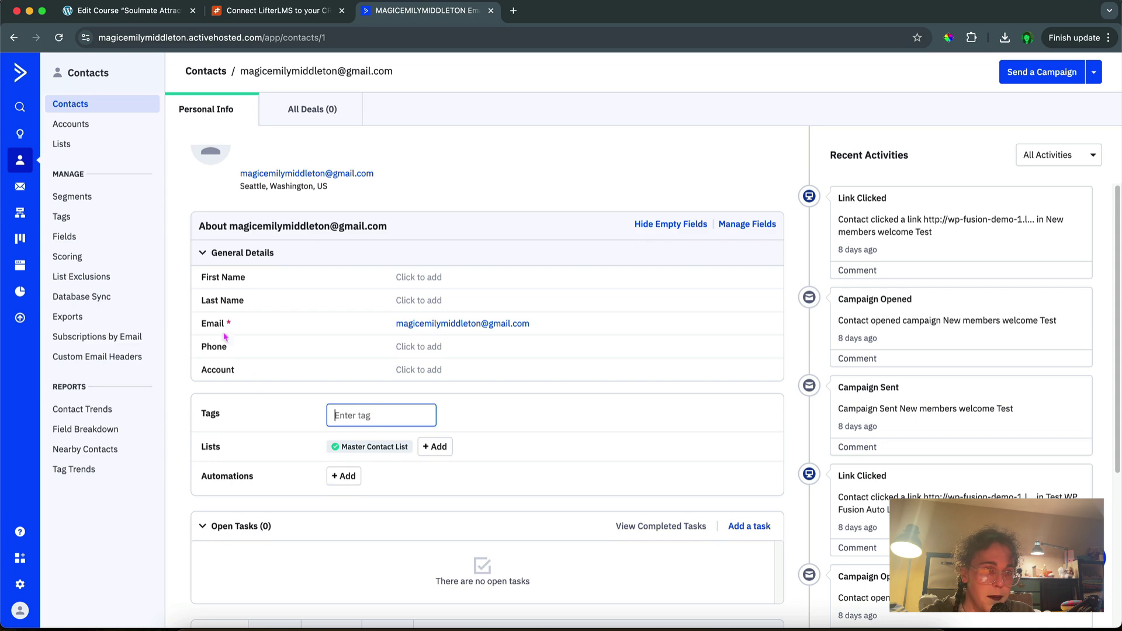
text(p)
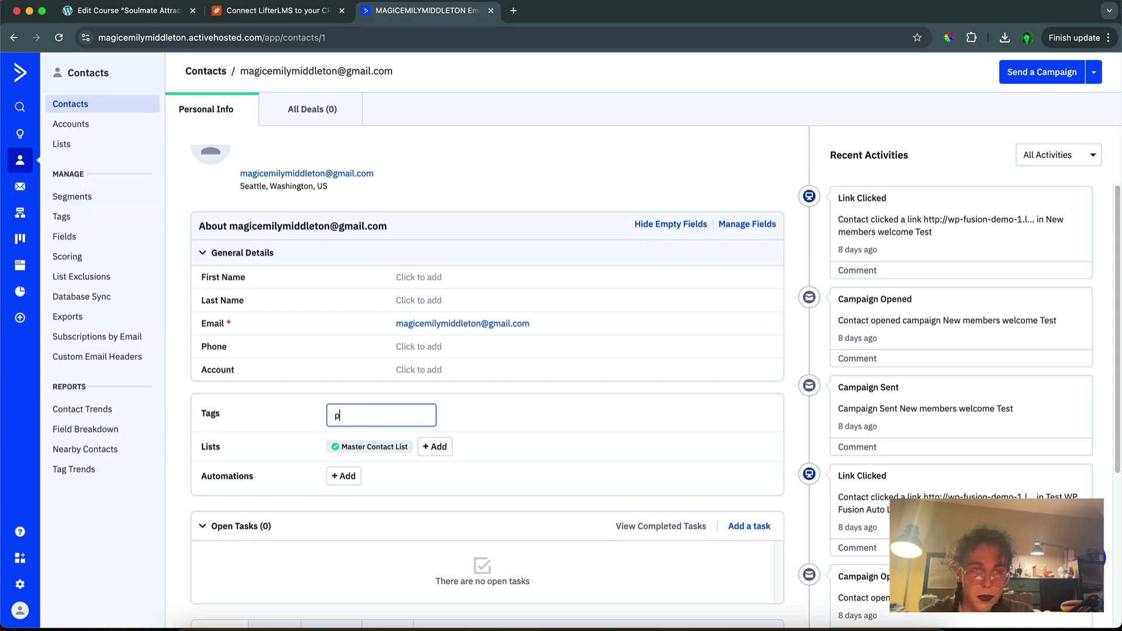
text(urchased)
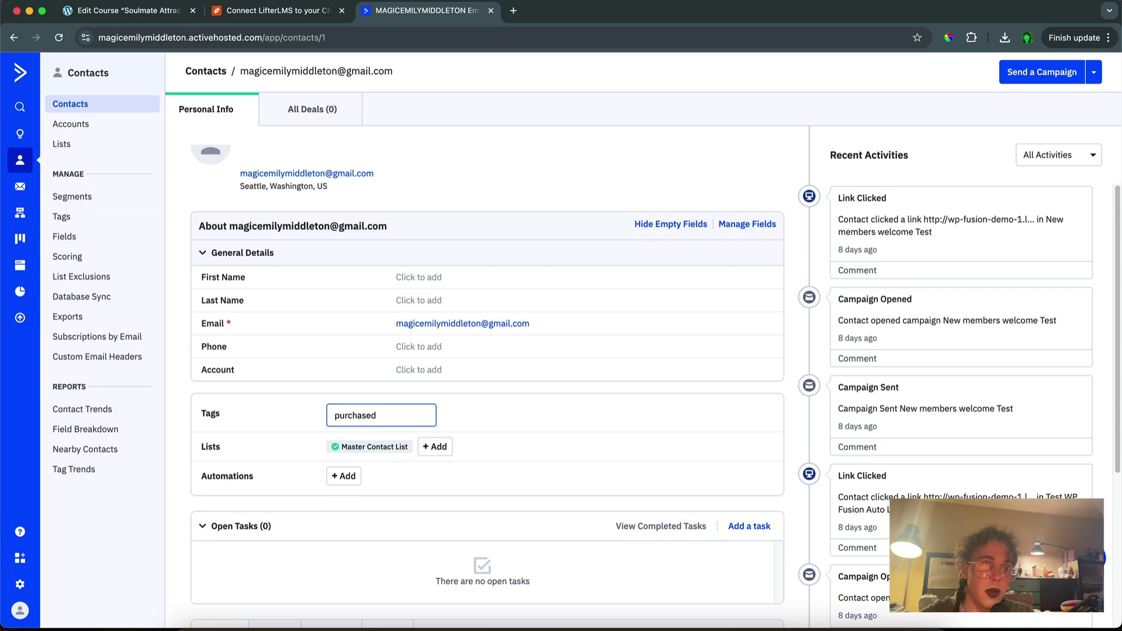
- Copy the course title from the WordPress course editor and paste it into the contact's unfinished tag in ActiveCampaign
click(146, 15)
scroll(245, 214, up, 15)
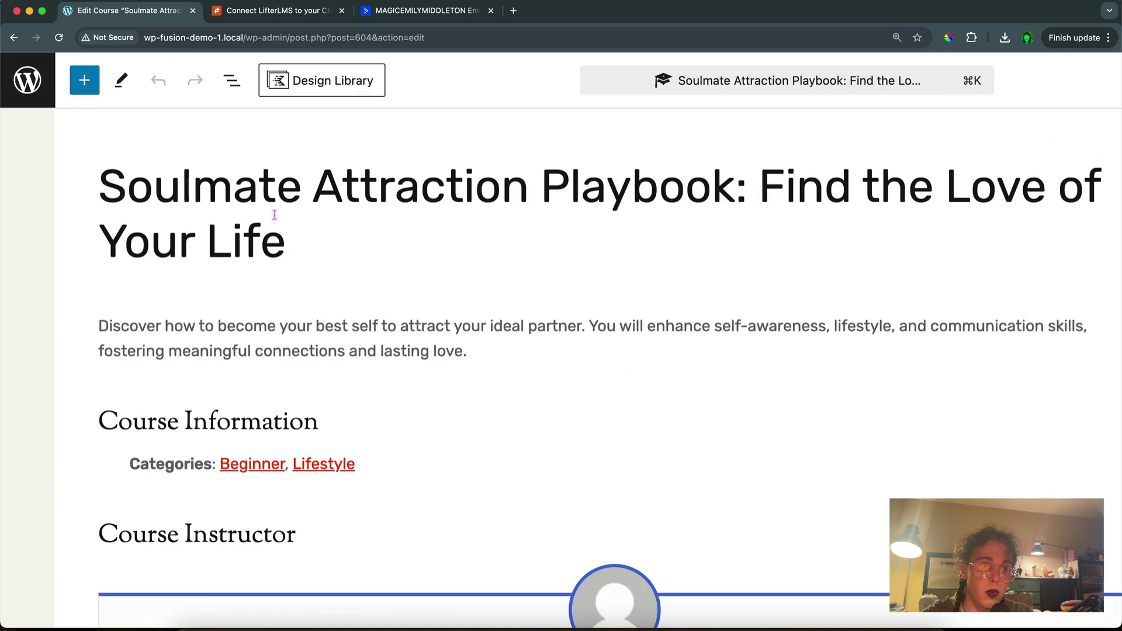
drag(528, 188, 71, 189)
click(70, 188)
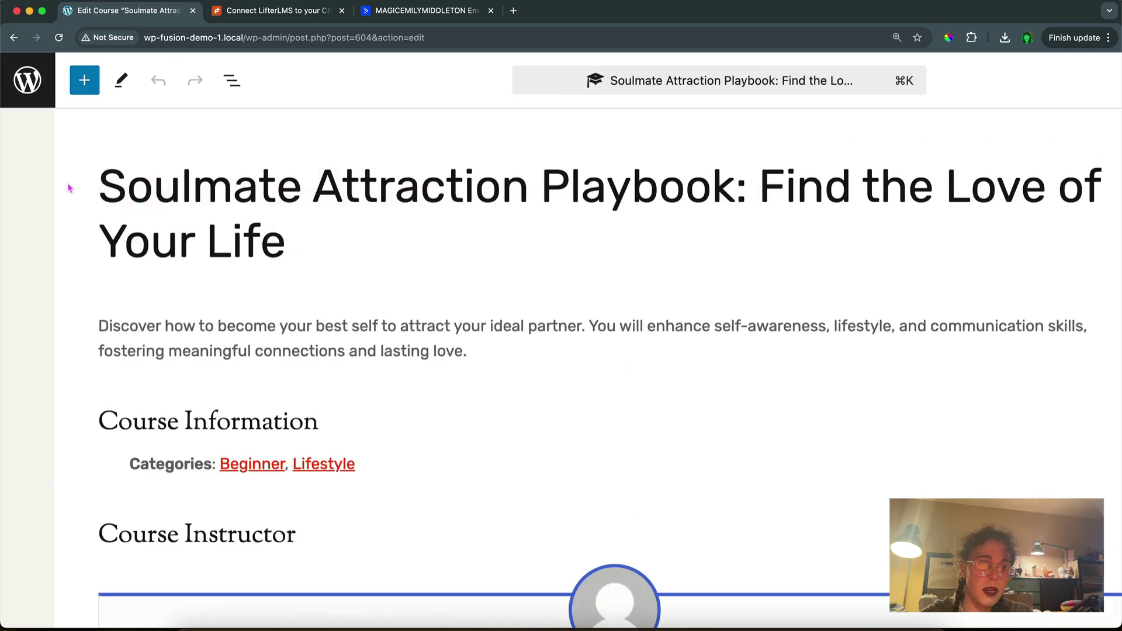
double_click(121, 186)
click(412, 10)
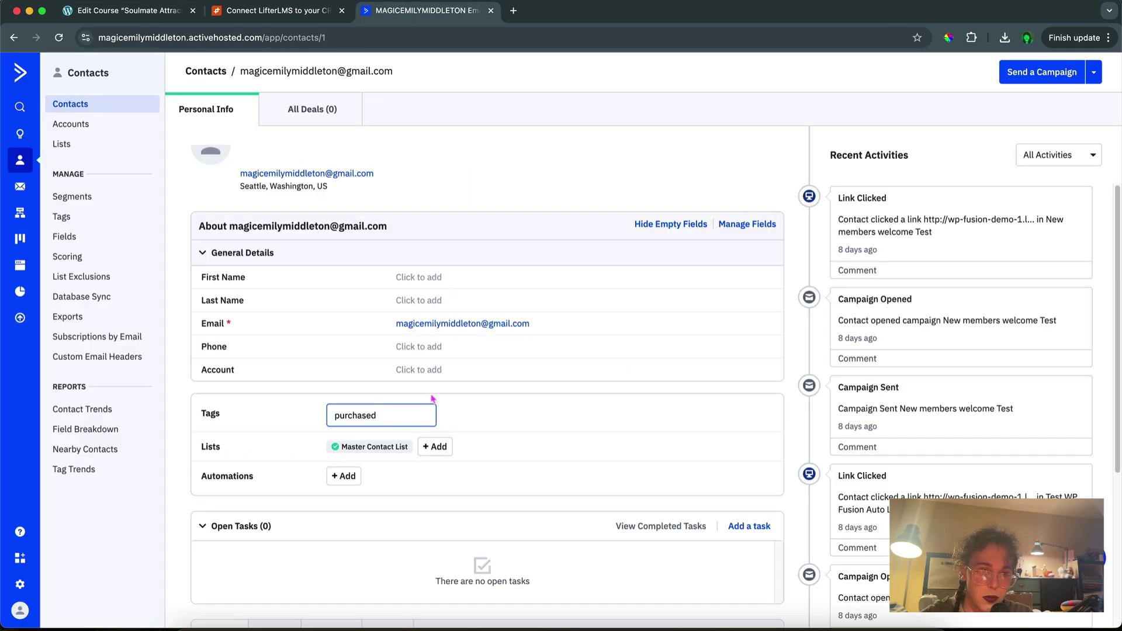
key(super+v)
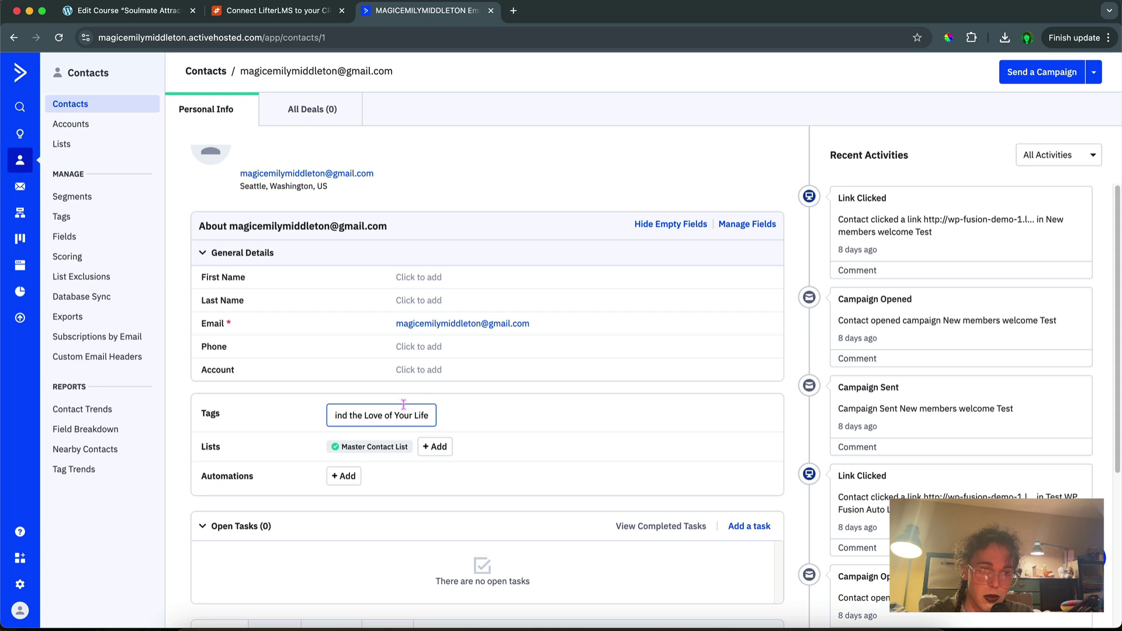
- Shorten the pasted title so the tag reads "purchased Soulmate course" and add it to the contact
drag(349, 416, 443, 422)
key(BackSpace)
key(Left)
key(Left)
key(Left)
key(Left)
key(Left)
key(Left)
key(Left)
key(Left)
key(Left)
key(Left)
key(Left)
key(Left)
key(Left)
key(Left)
key(Left)
key(Left)
key(Left)
key(Left)
key(Left)
key(Left)
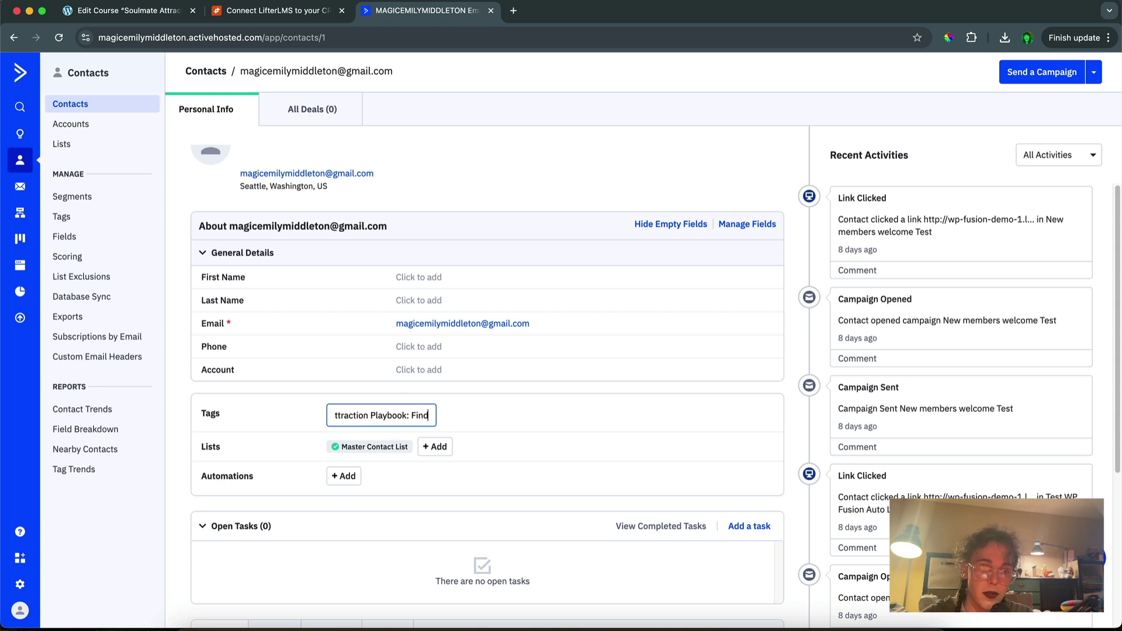
key(BackSpace)
key(BackSpace)
key(BackSpace)
key(BackSpace)
key(BackSpace)
key(BackSpace)
key(BackSpace)
key(BackSpace)
key(BackSpace)
key(BackSpace)
key(BackSpace)
key(BackSpace)
key(BackSpace)
key(BackSpace)
key(BackSpace)
key(BackSpace)
key(BackSpace)
key(BackSpace)
key(BackSpace)
key(BackSpace)
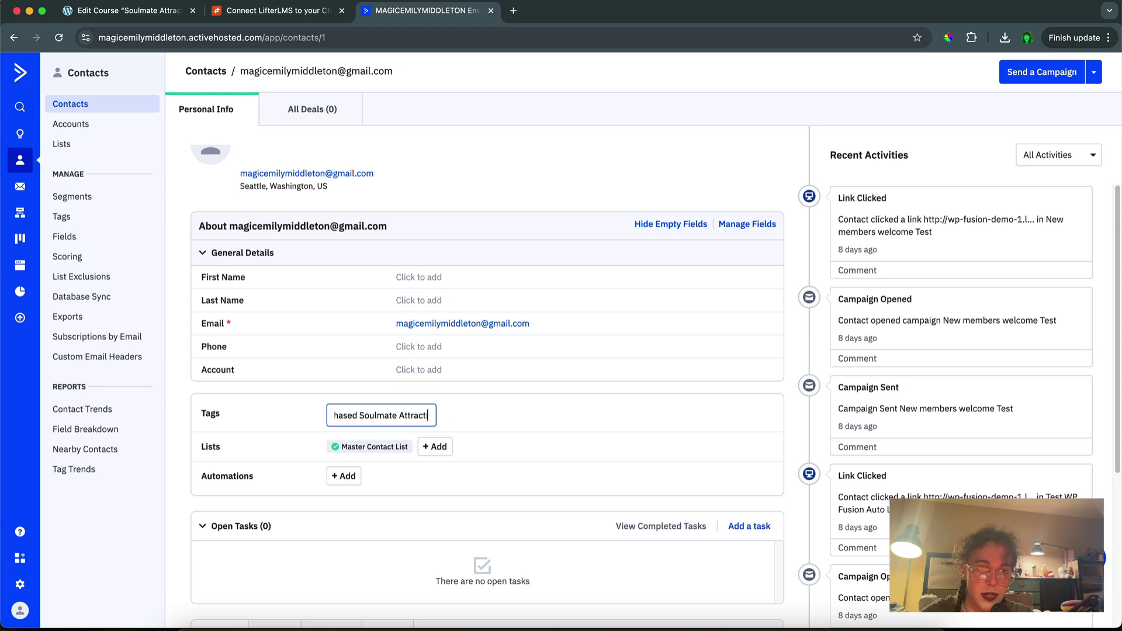
text(course)
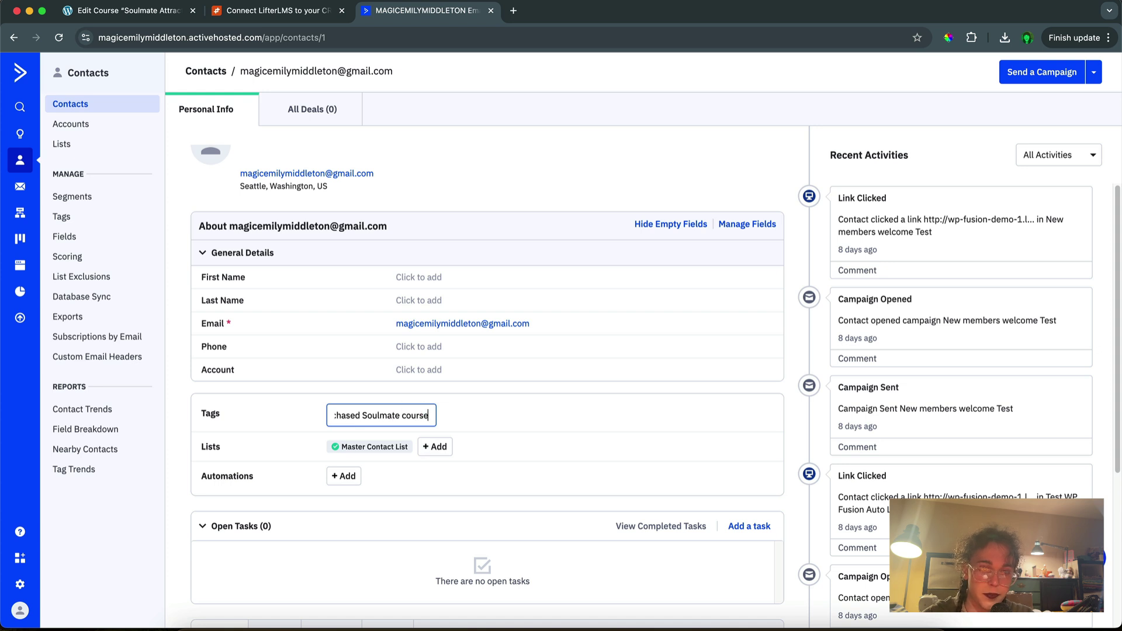
key(Return)
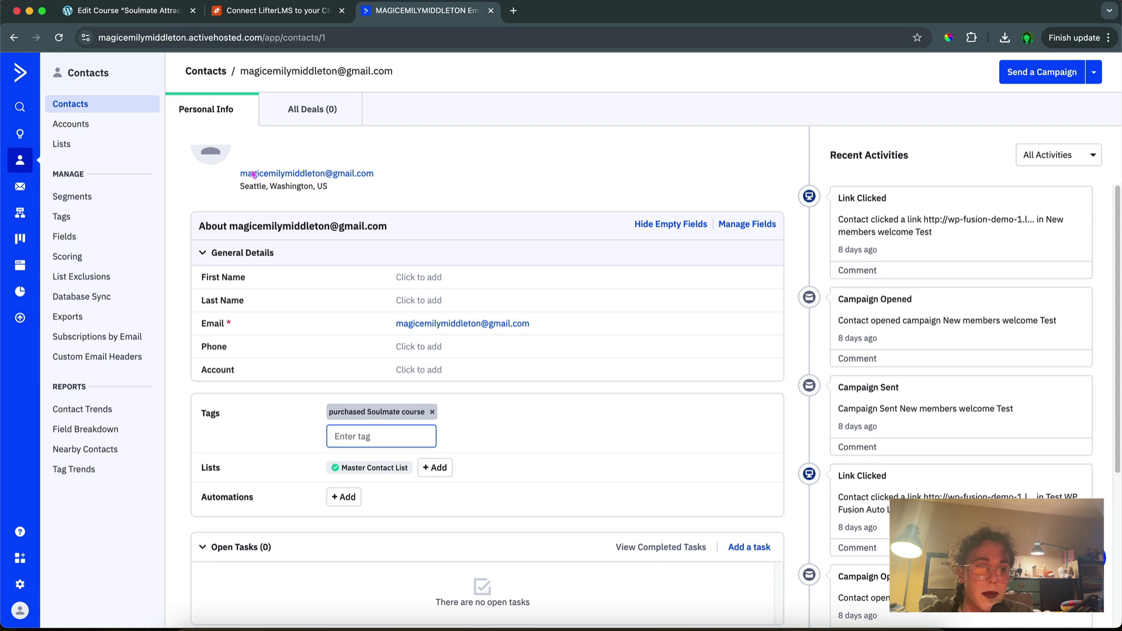
- Switch to the WordPress course editor and search for "purchased" in the Link with Tag / Auto-Enrollment Tag setting
click(133, 11)
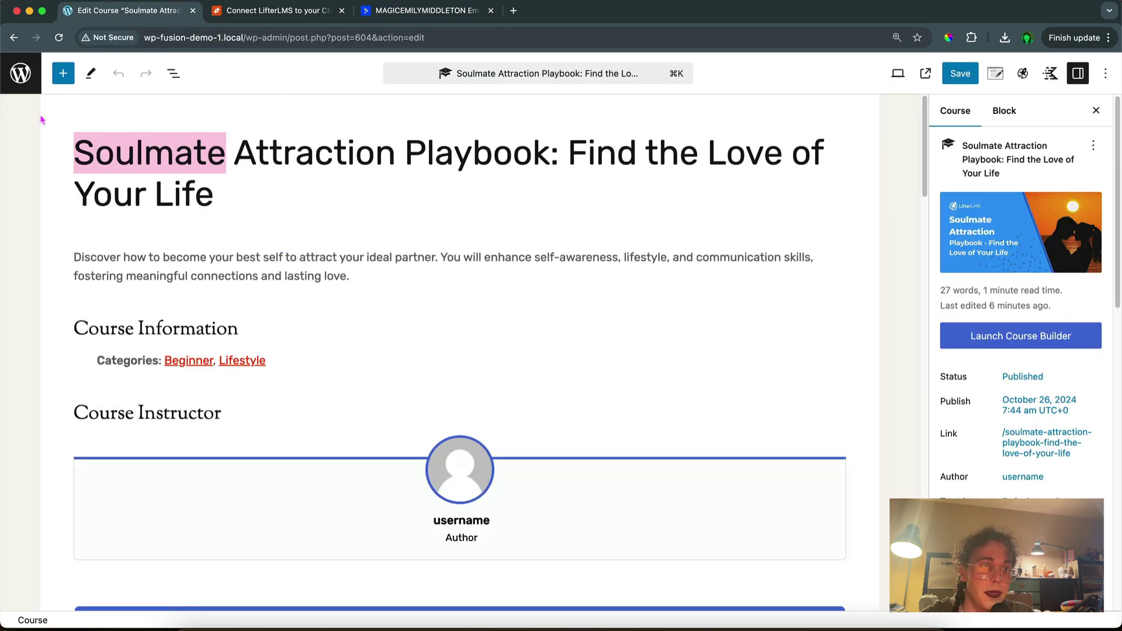
scroll(44, 123, down, 20)
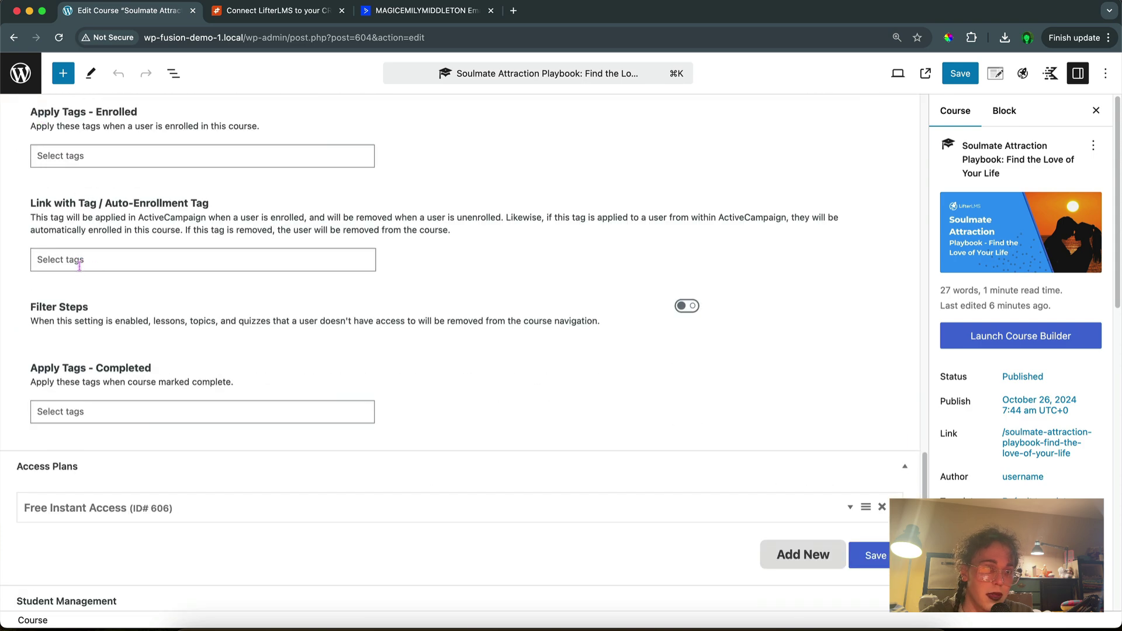
click(75, 262)
text(purchased)
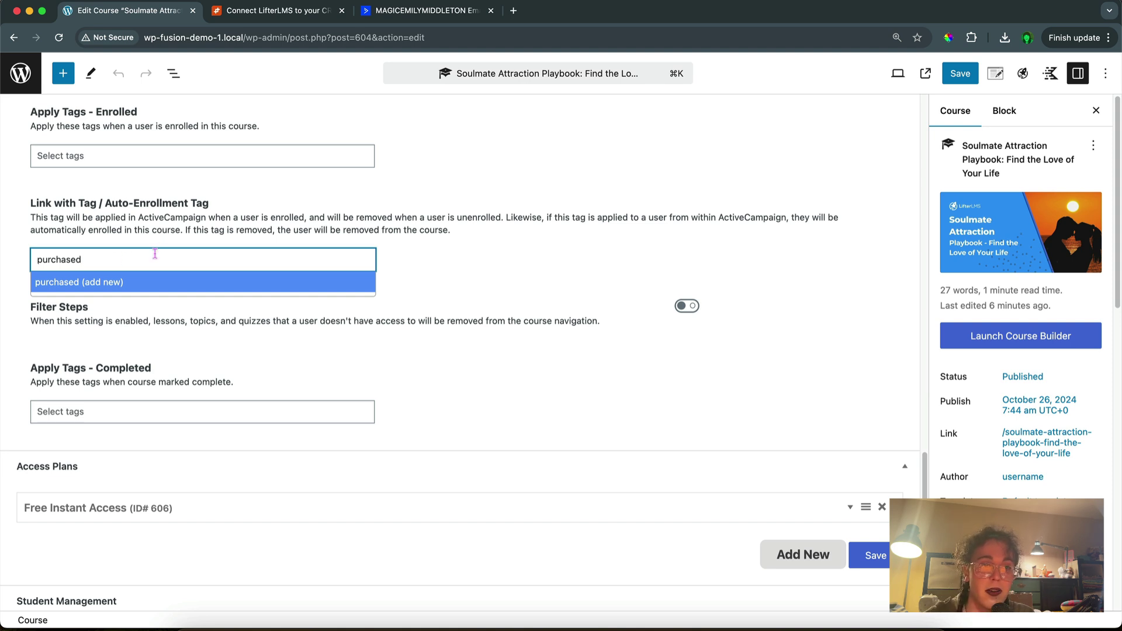
click(694, 2)
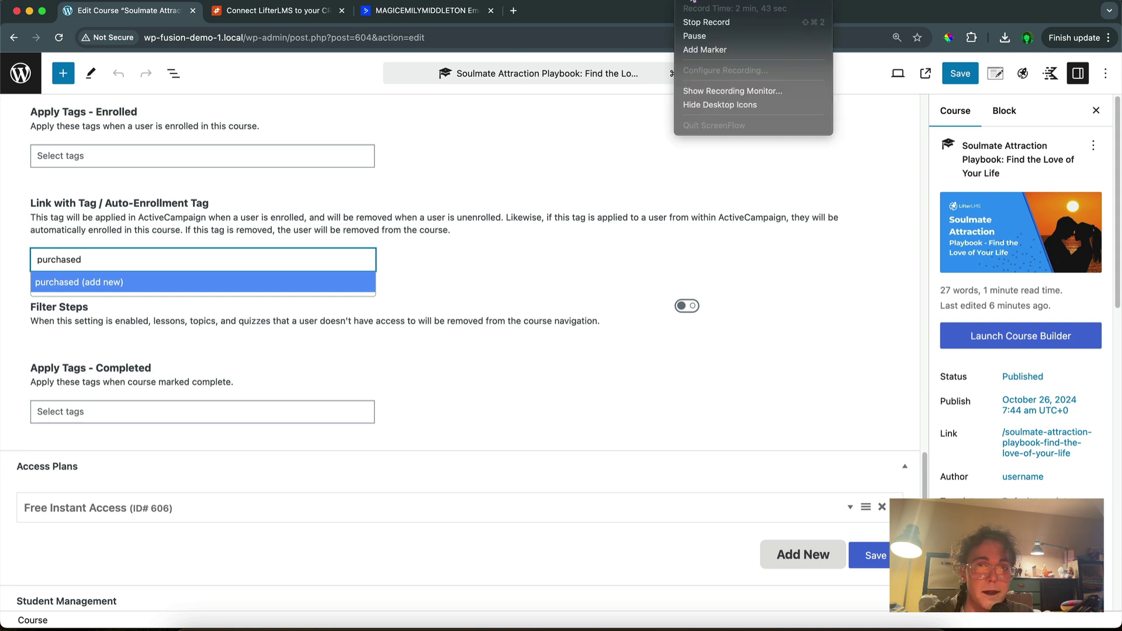
click(706, 22)
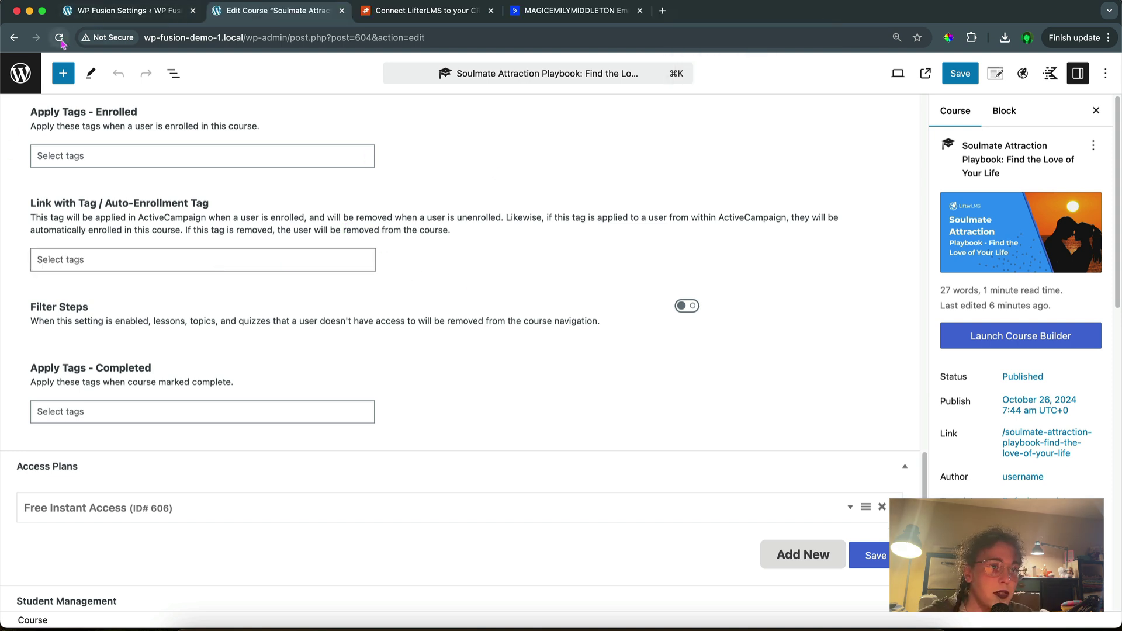
- Reload the course editor and replace the WP Fusion auto-enrollment tag with "purchased Soulmate course"
click(59, 38)
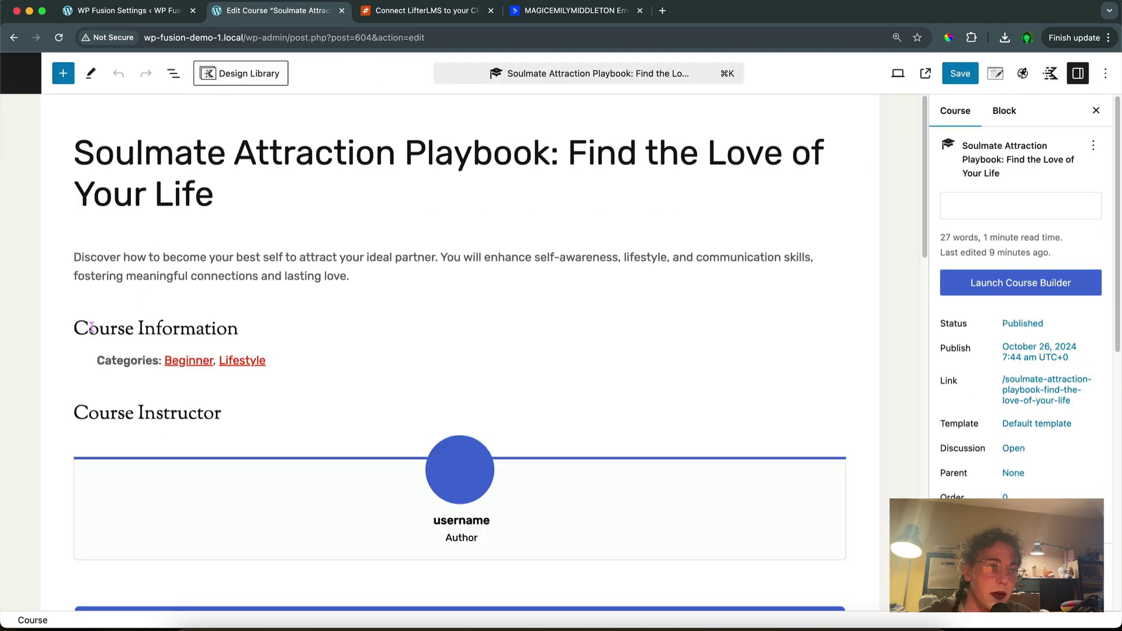
scroll(92, 327, down, 20)
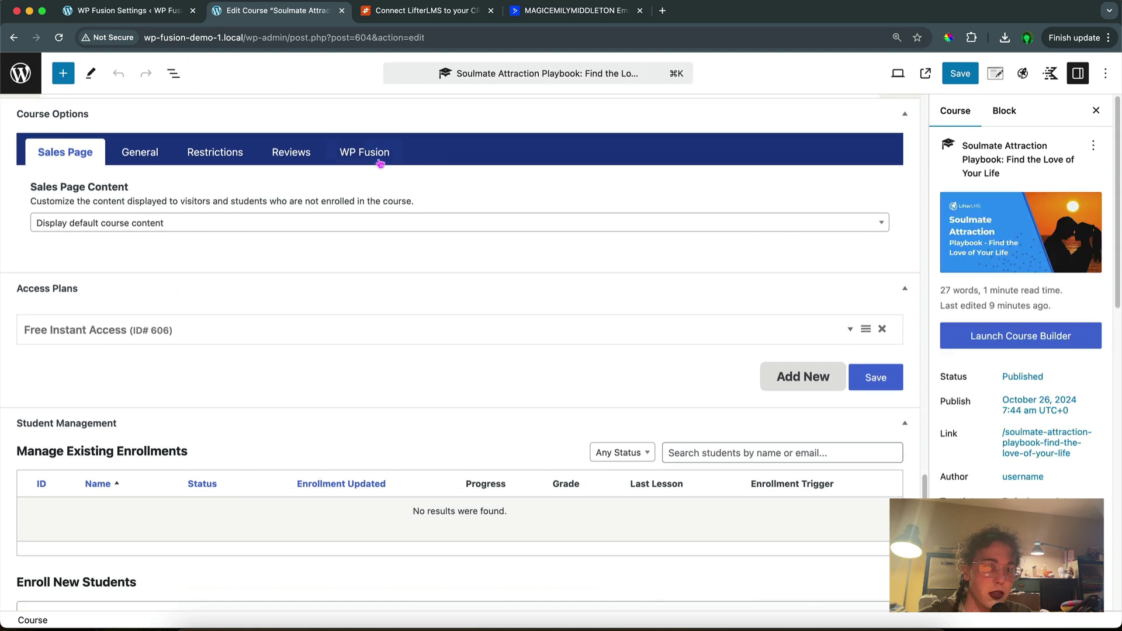
click(379, 158)
click(47, 336)
click(45, 336)
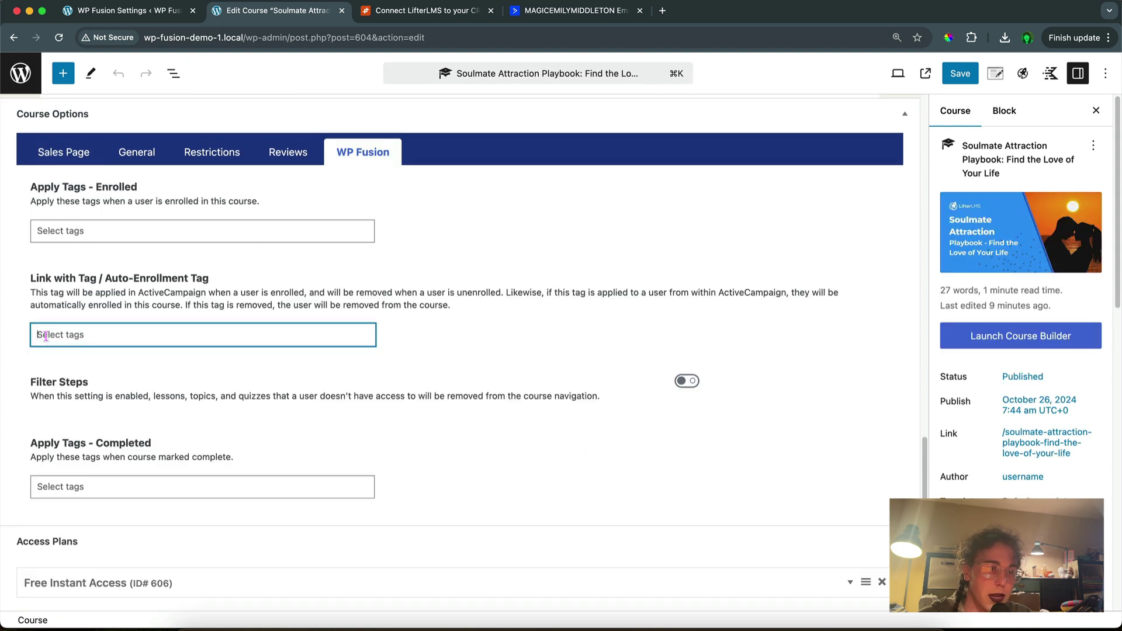
click(79, 387)
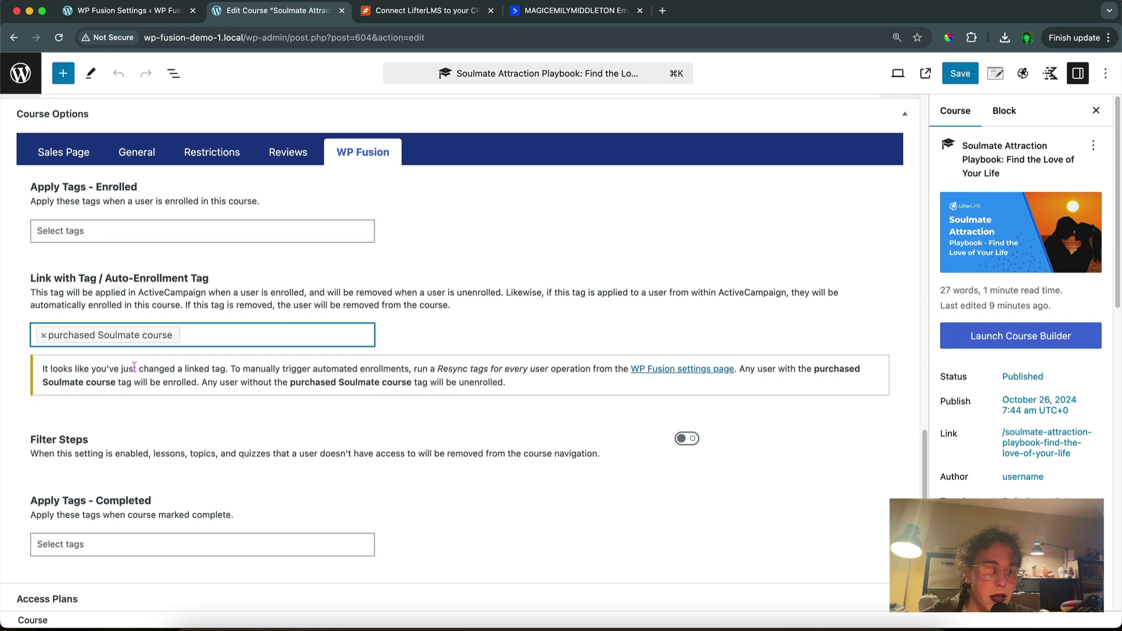
- Save the course with its new linked tag and go to its student management section
scroll(159, 381, down, 1)
click(228, 361)
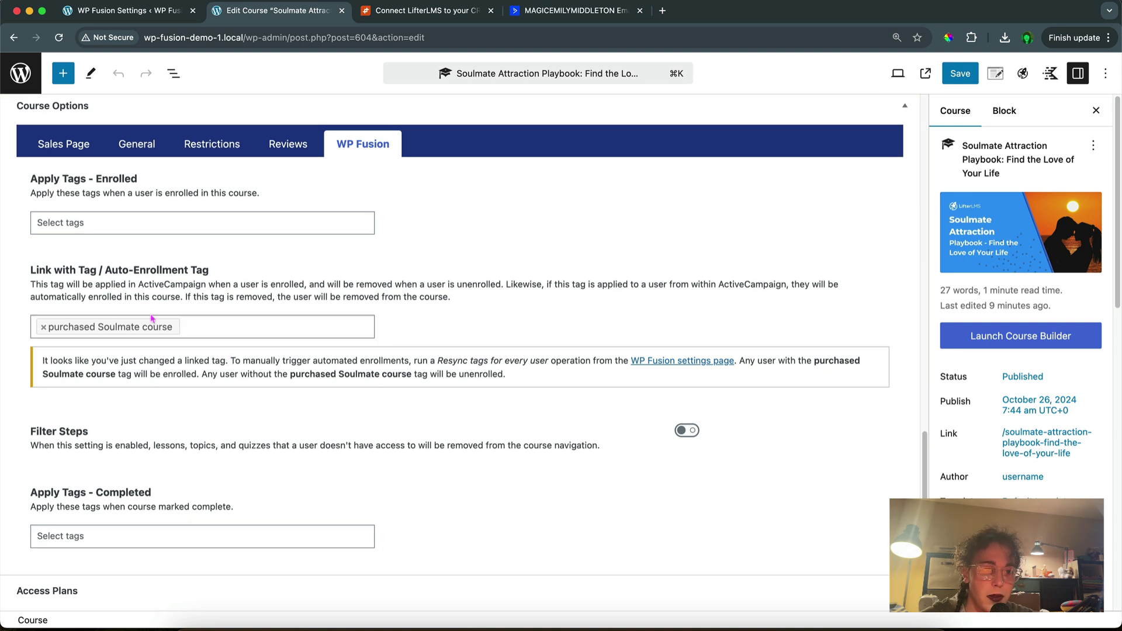
scroll(331, 327, down, 3)
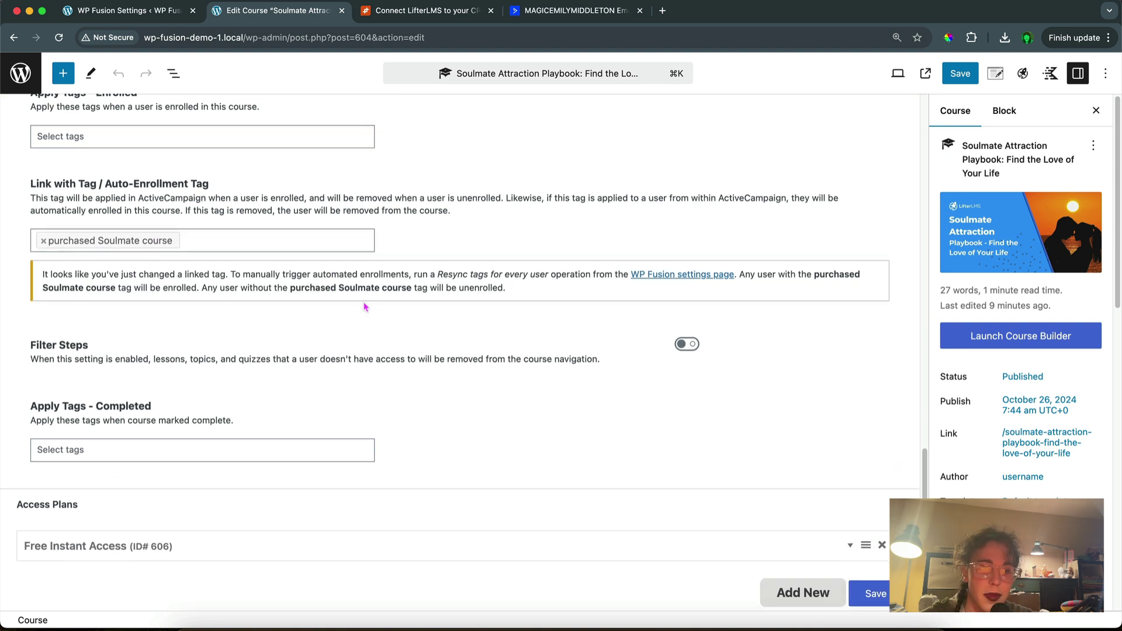
click(960, 73)
scroll(699, 265, down, 10)
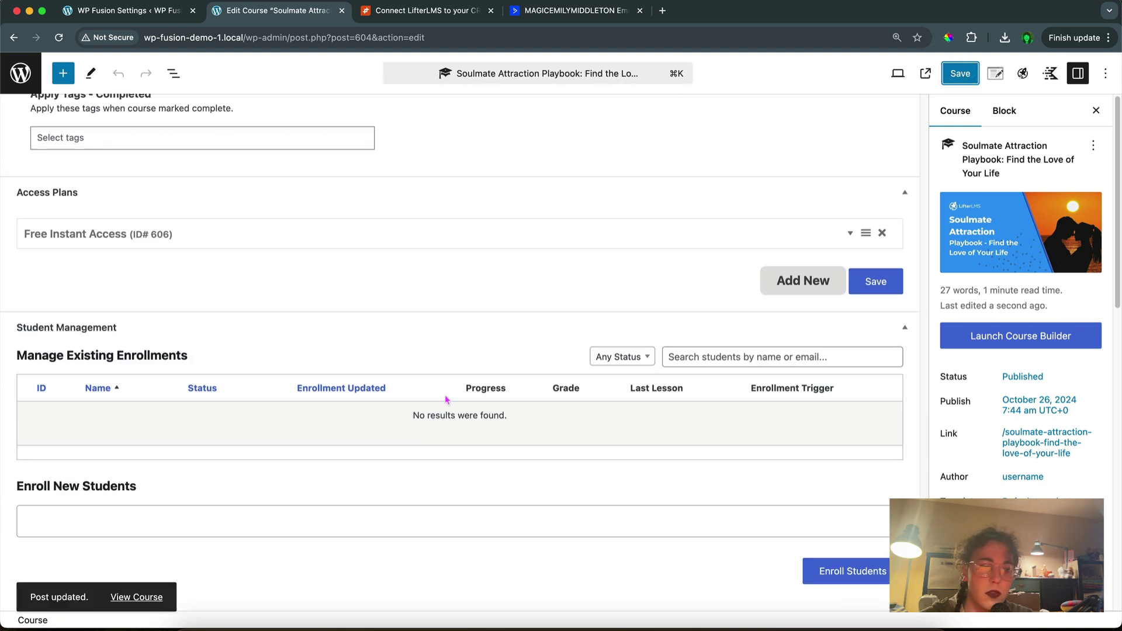
- Open the WordPress admin in a new browser tab and go to the administrator's user profile
right_click(22, 71)
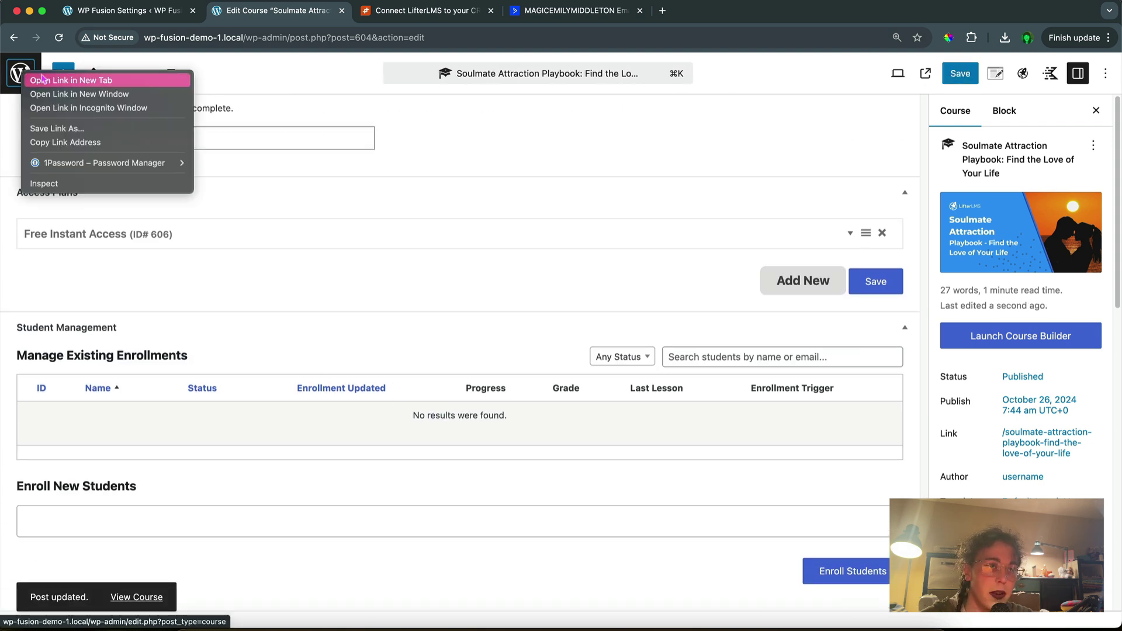
click(41, 79)
drag(396, 13, 281, 13)
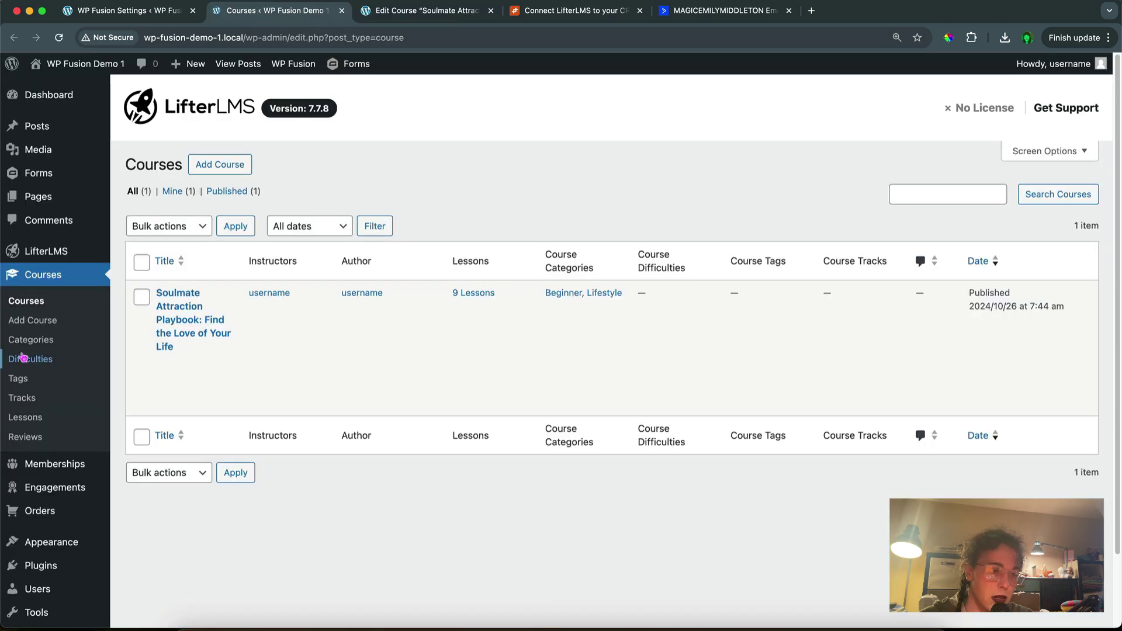
scroll(64, 497, down, 3)
click(61, 509)
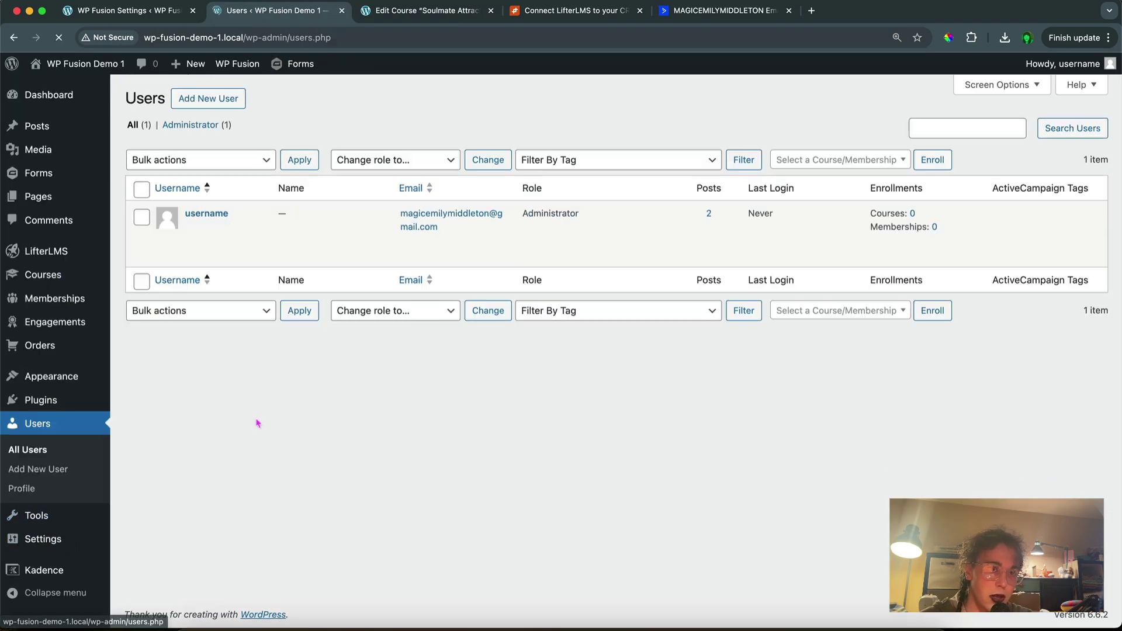
click(203, 216)
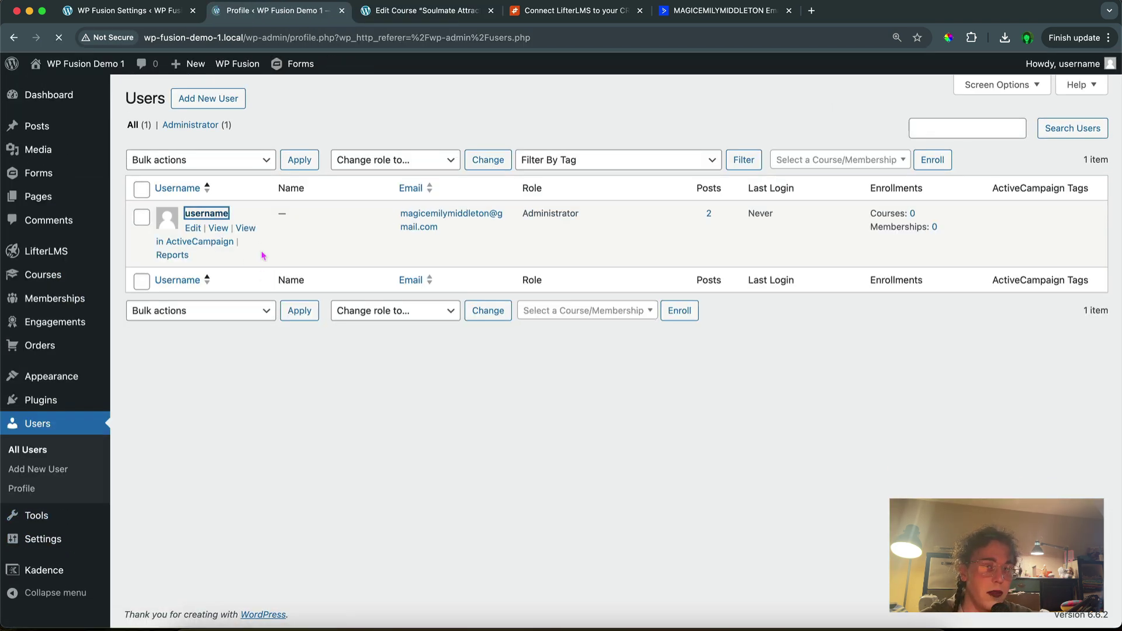
- Resync the ActiveCampaign tags in the profile's WP Fusion section and reload the profile page
scroll(298, 350, down, 10)
scroll(297, 350, down, 8)
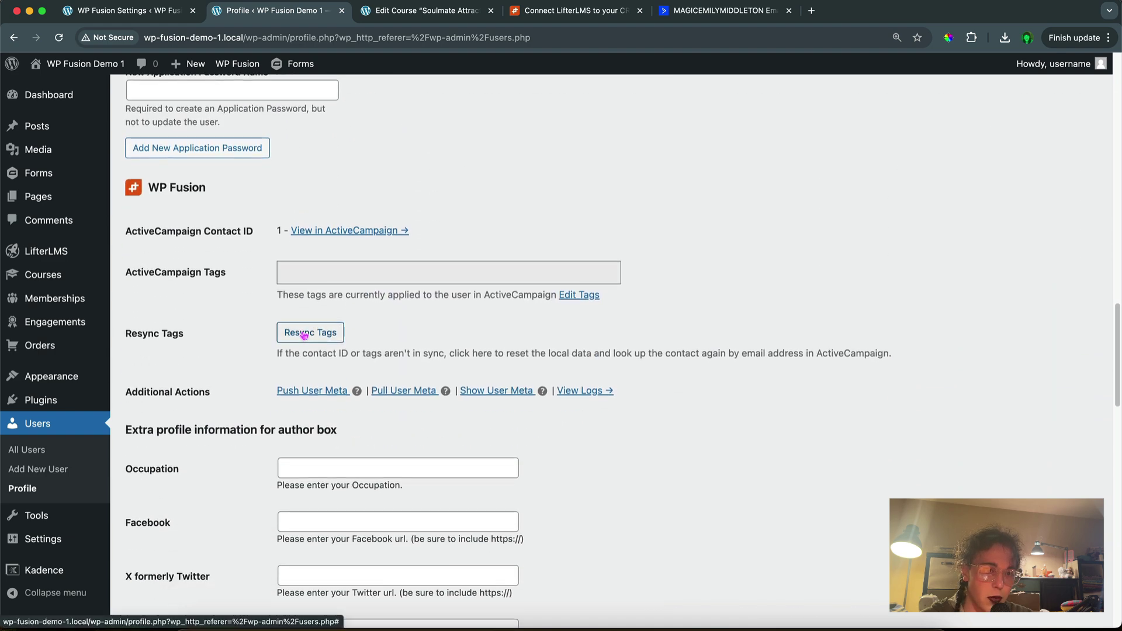
click(305, 332)
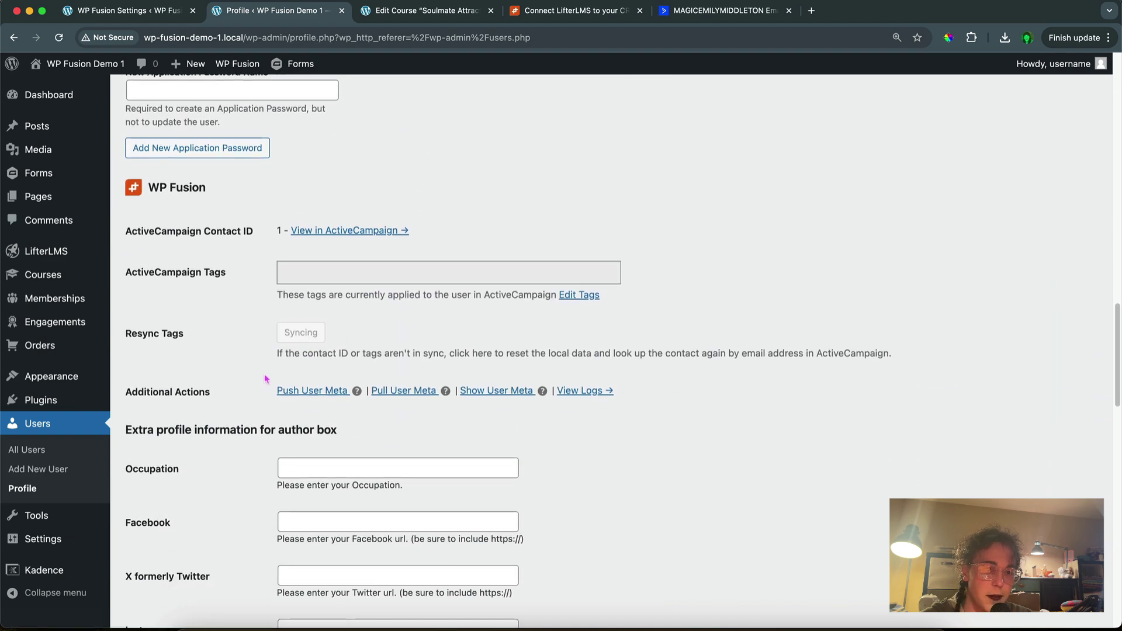
key(super+r)
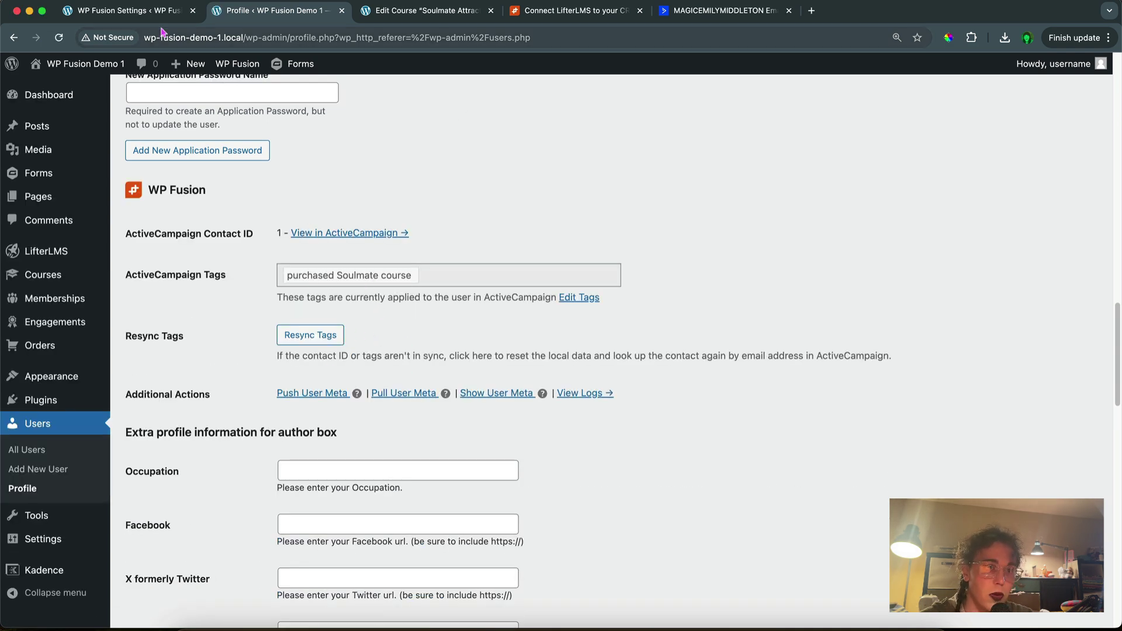
- Return to the course editor and check the student's enrollment trigger under Manage Existing Enrollments
click(421, 11)
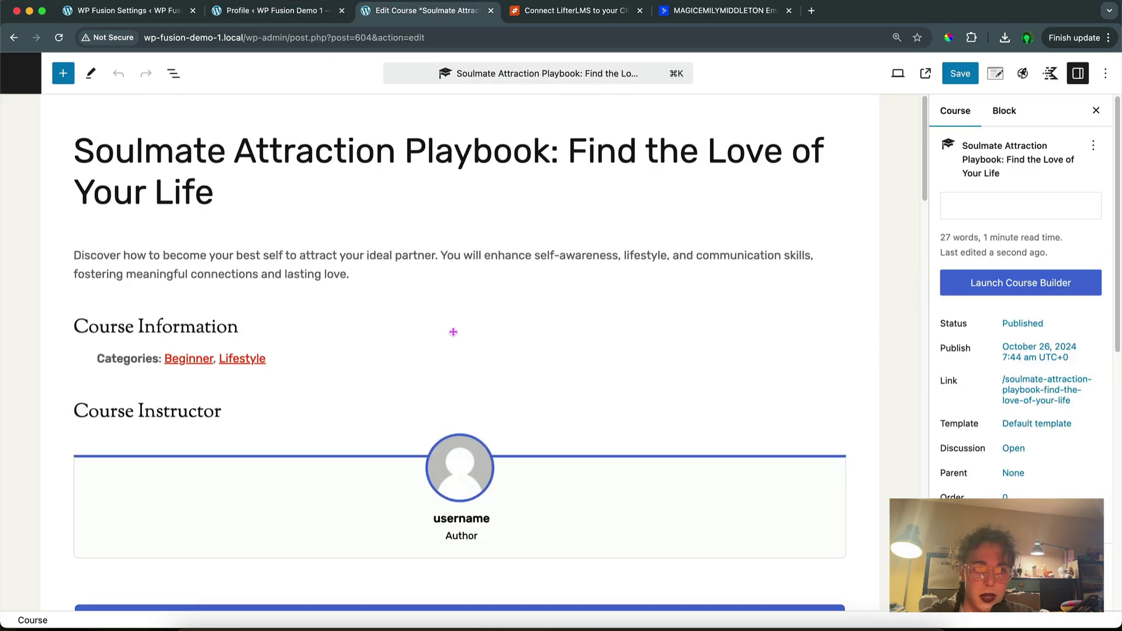
drag(662, 419, 781, 419)
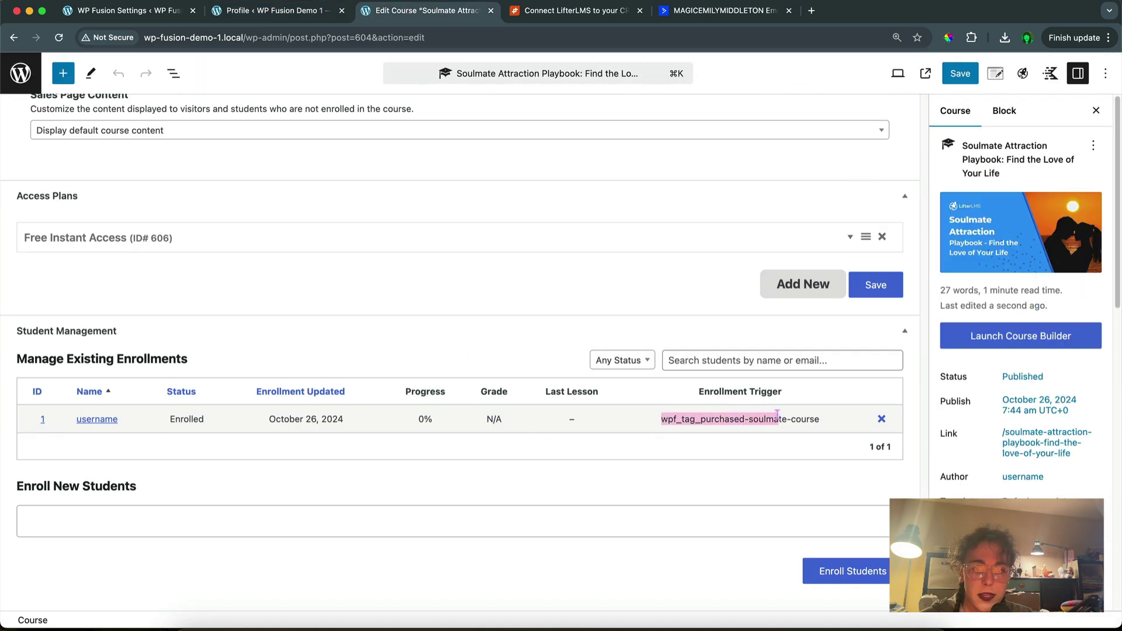
click(783, 420)
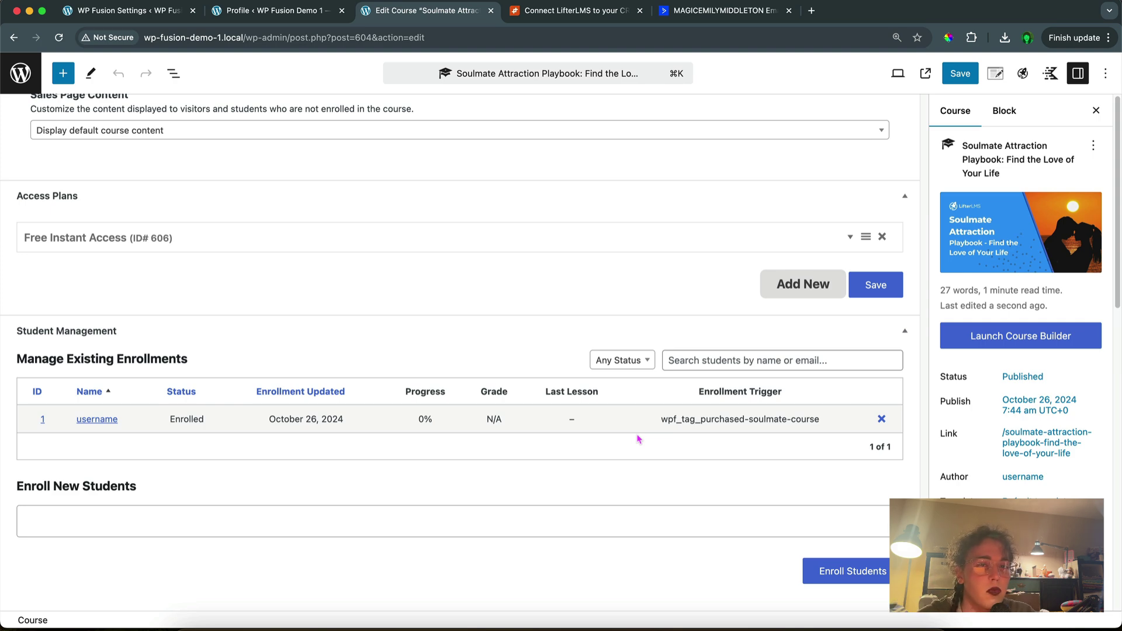
click(558, 11)
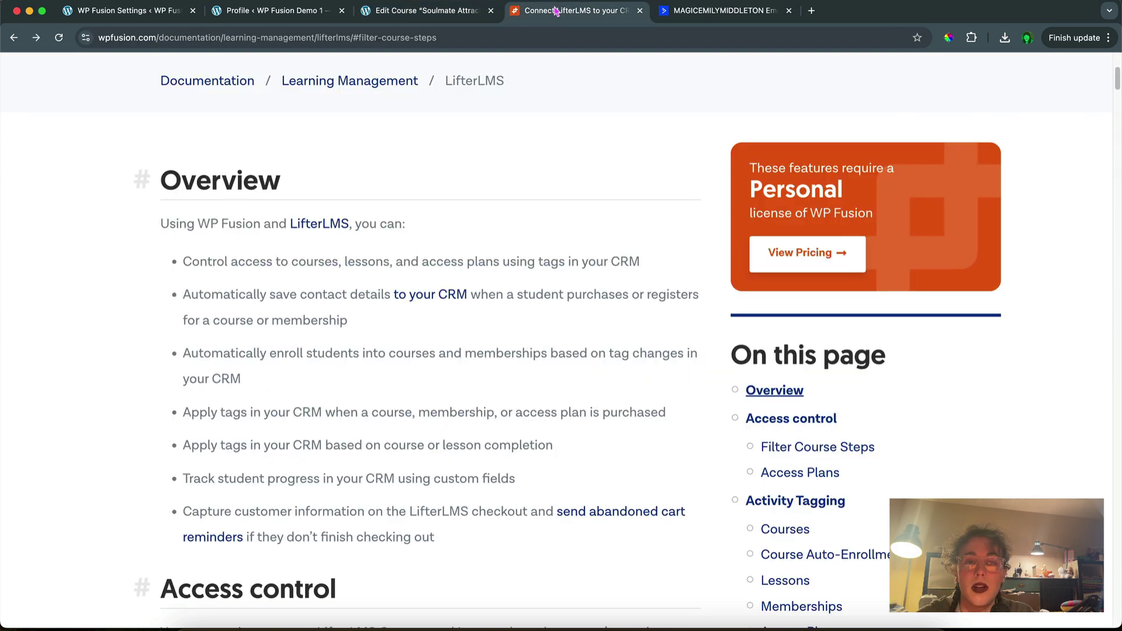
click(443, 11)
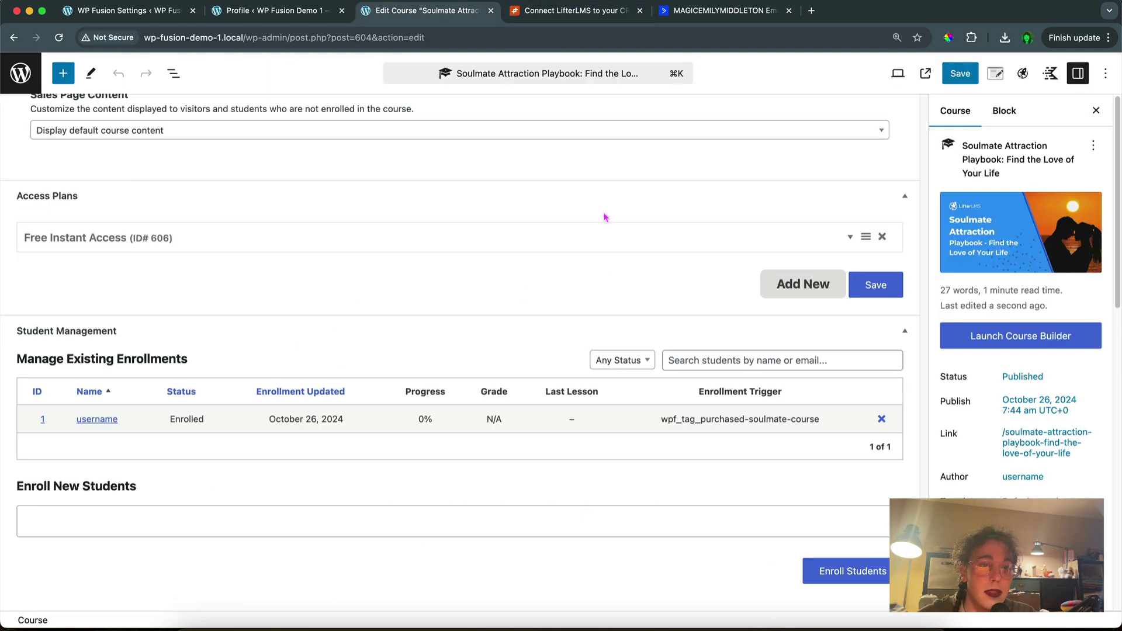
- Open the Self-Awareness and Personal Growth lesson from the course builder and go to its WP Fusion settings
click(997, 338)
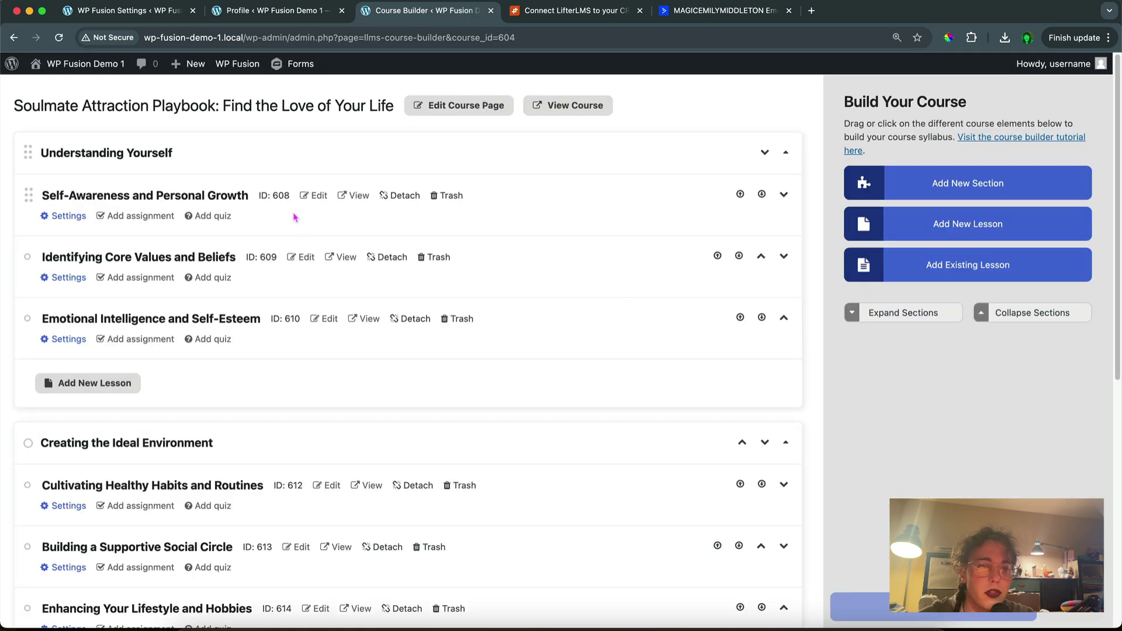
click(312, 197)
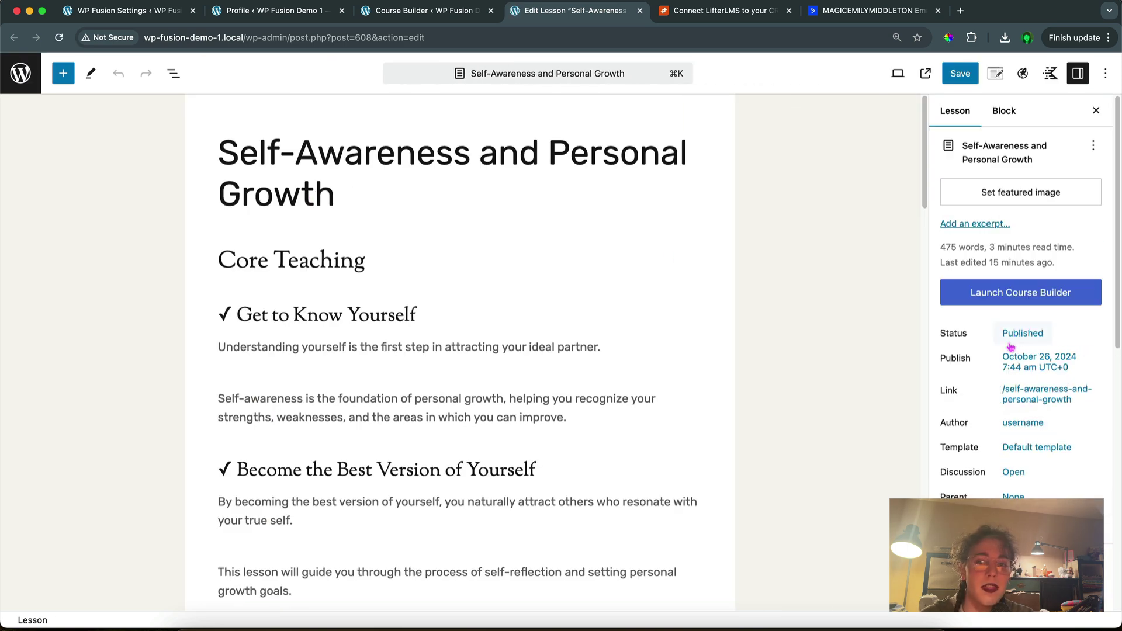
scroll(1000, 362, down, 10)
scroll(1000, 362, down, 3)
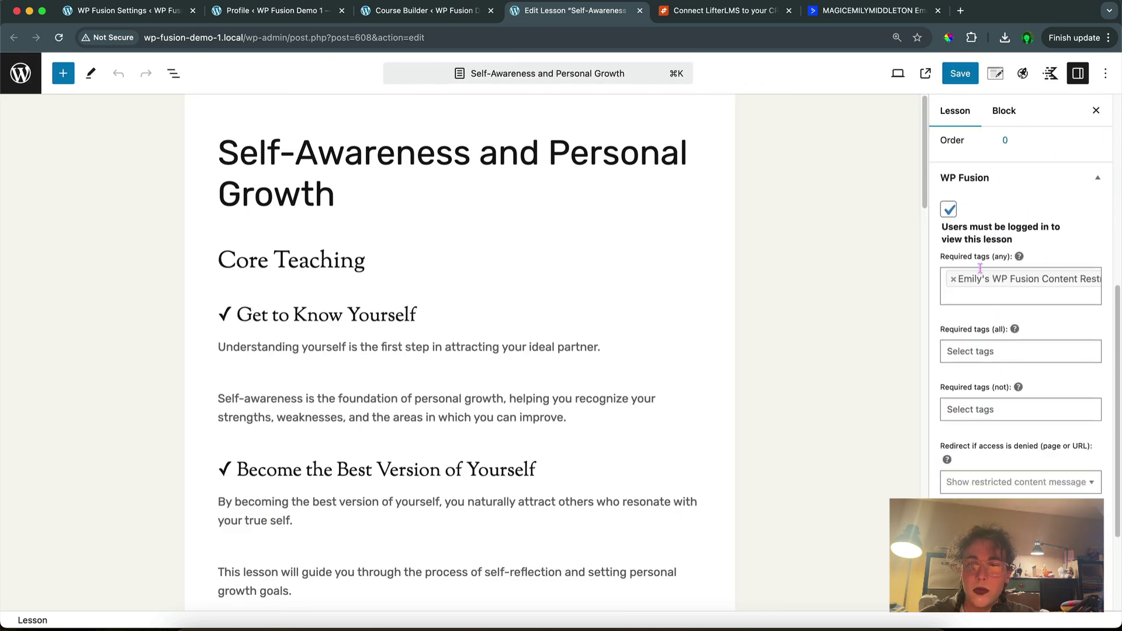
- Remove the existing tag from Required tags (any), then turn the lesson's login requirement off and on again
click(953, 289)
click(954, 280)
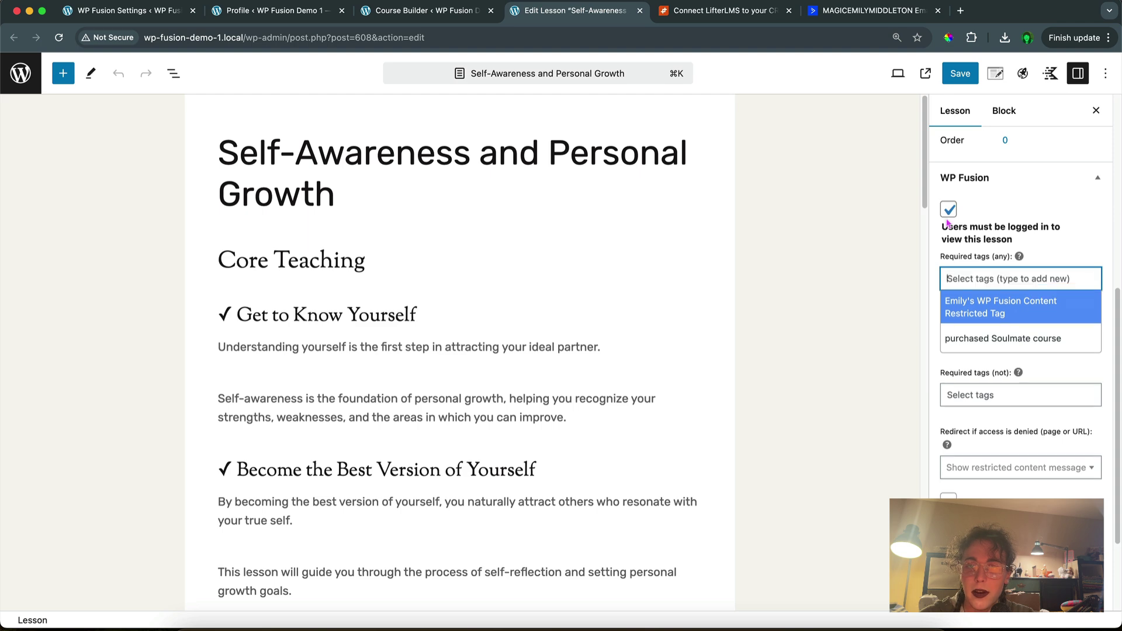
click(948, 222)
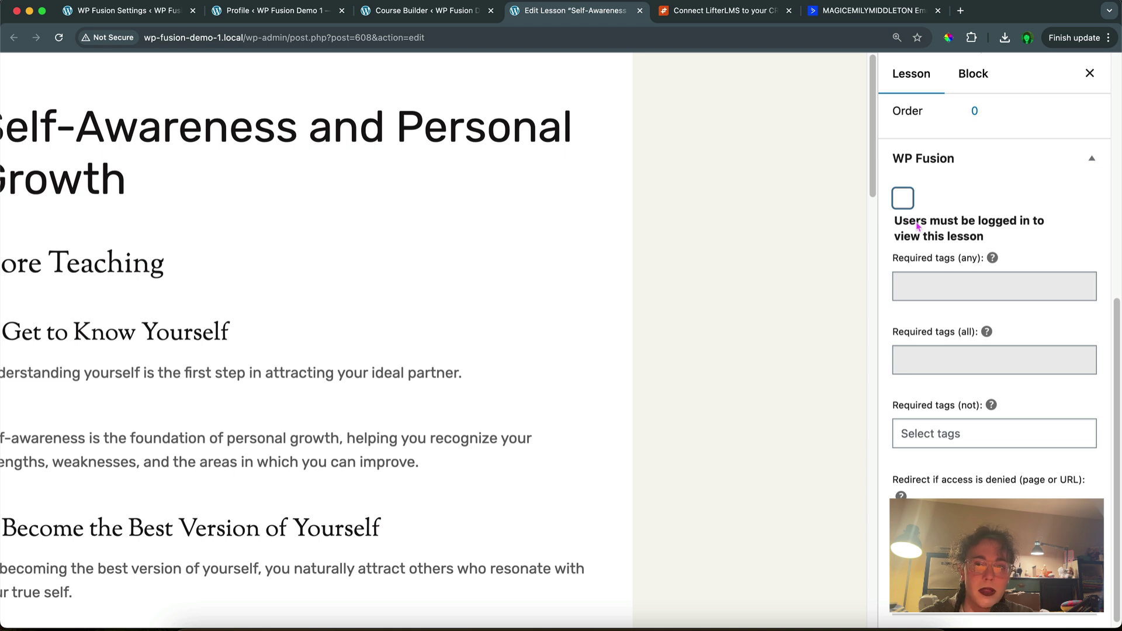
click(904, 199)
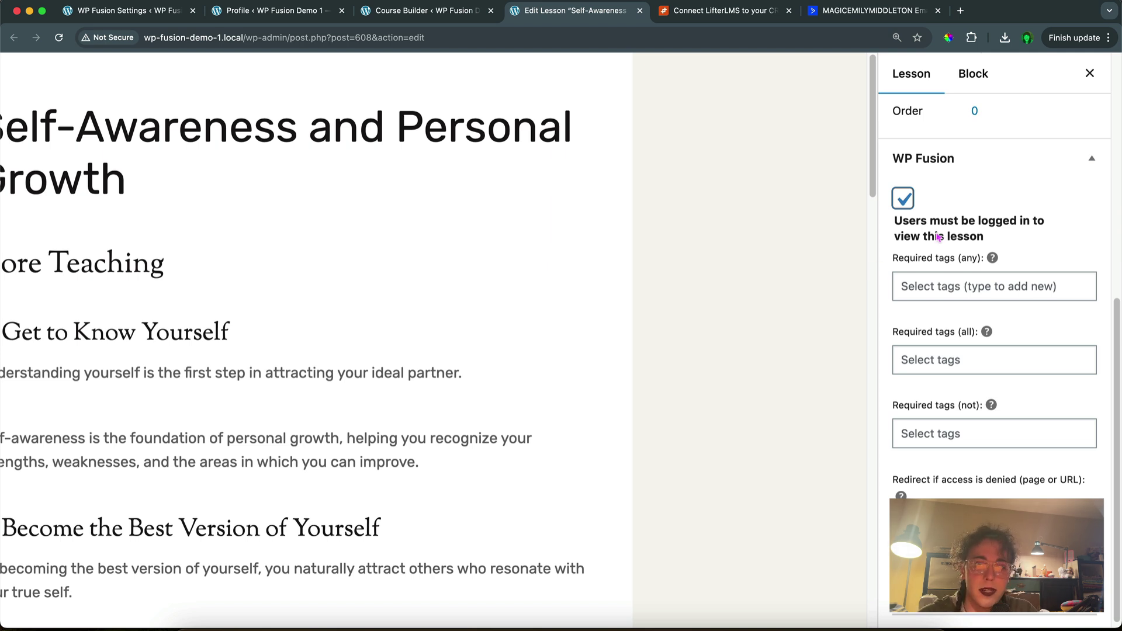
key(super+minus)
key(super+minus)
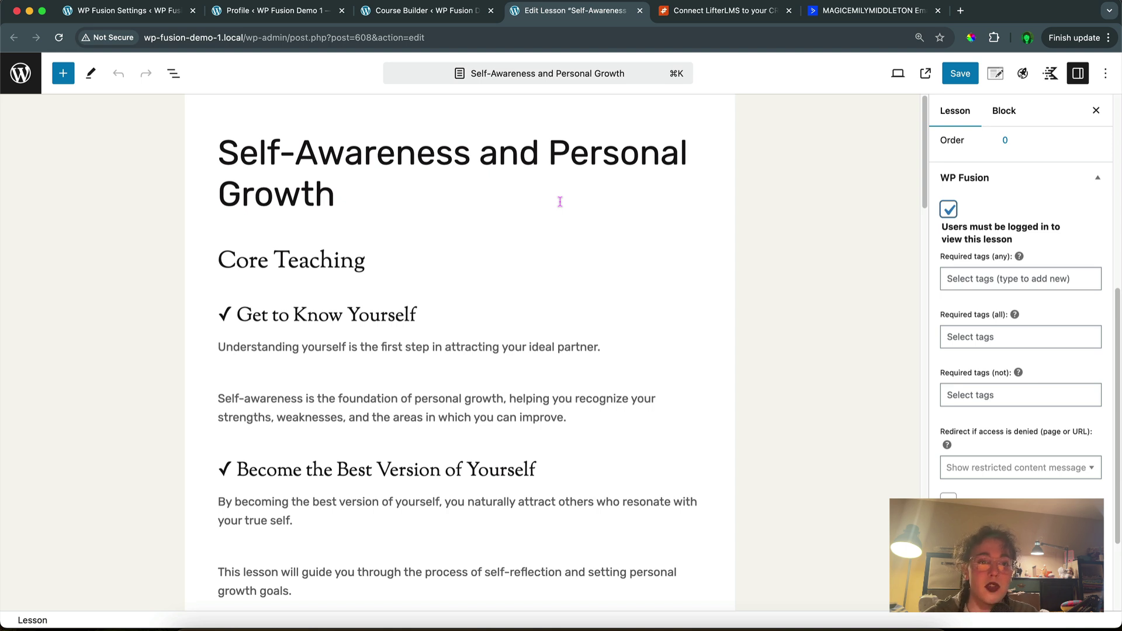
- Insert an empty paragraph below the lesson title and return to the lesson's WP Fusion settings
click(412, 177)
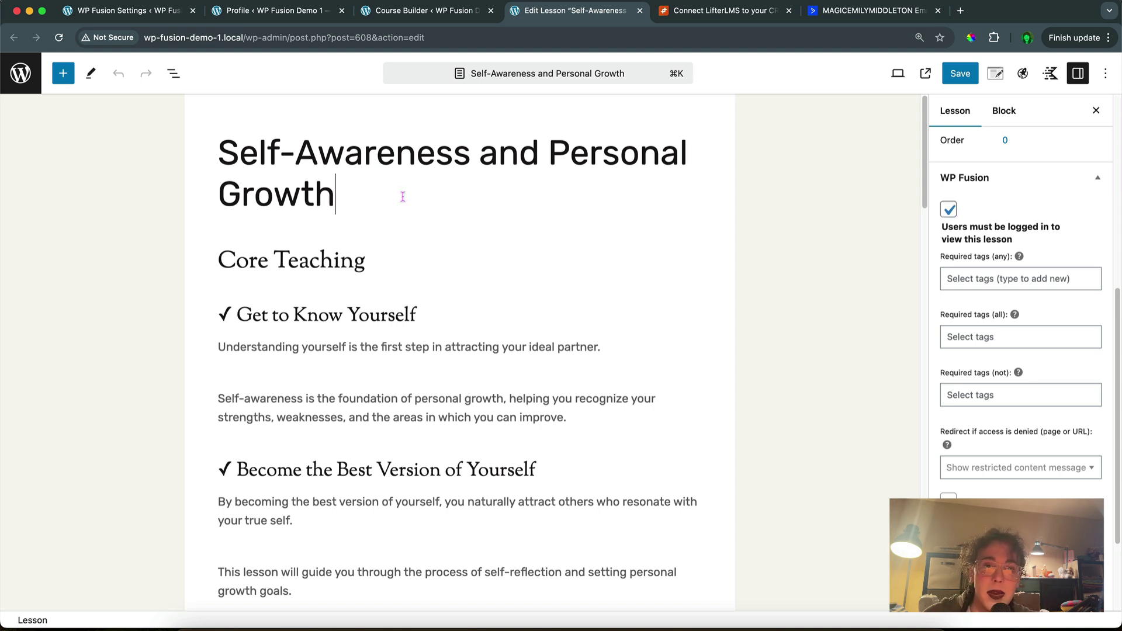
key(Return)
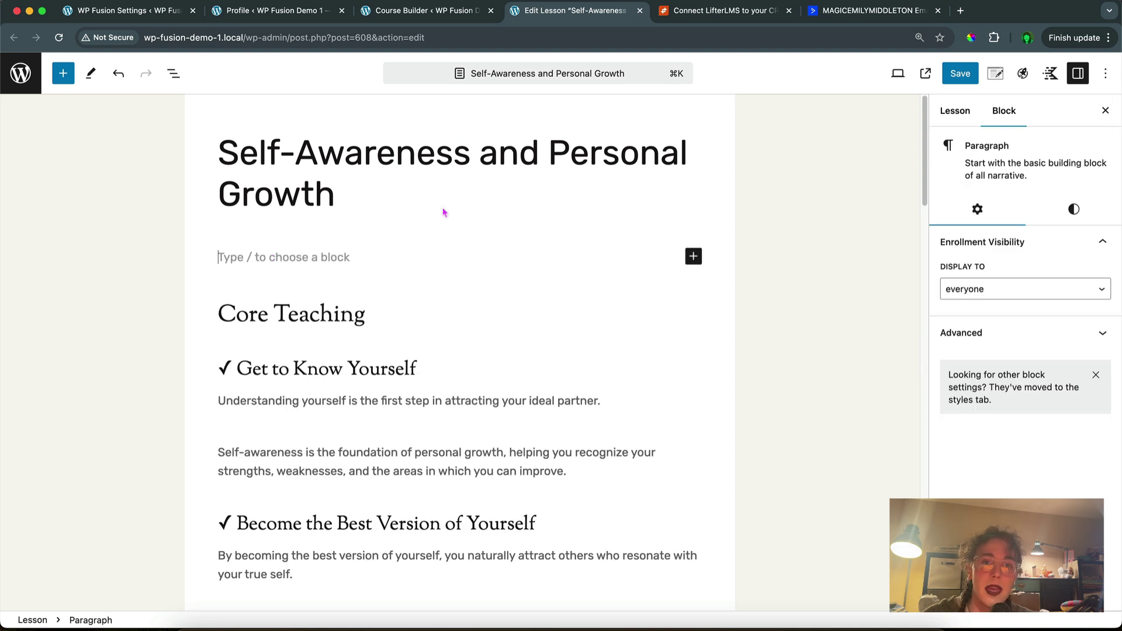
click(956, 112)
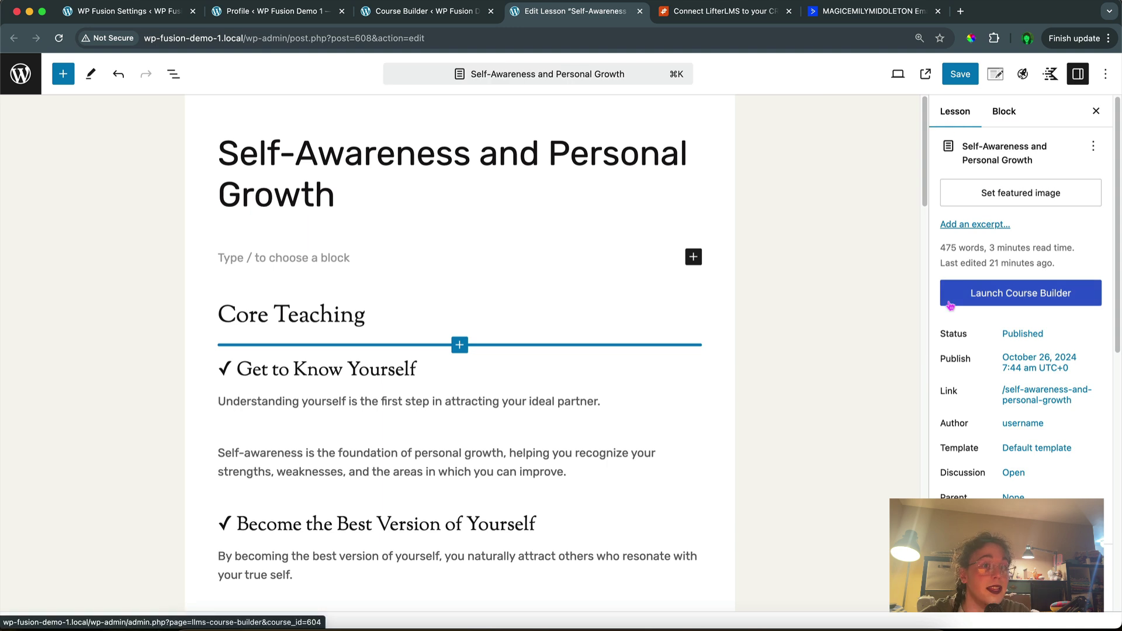
scroll(1032, 240, down, 10)
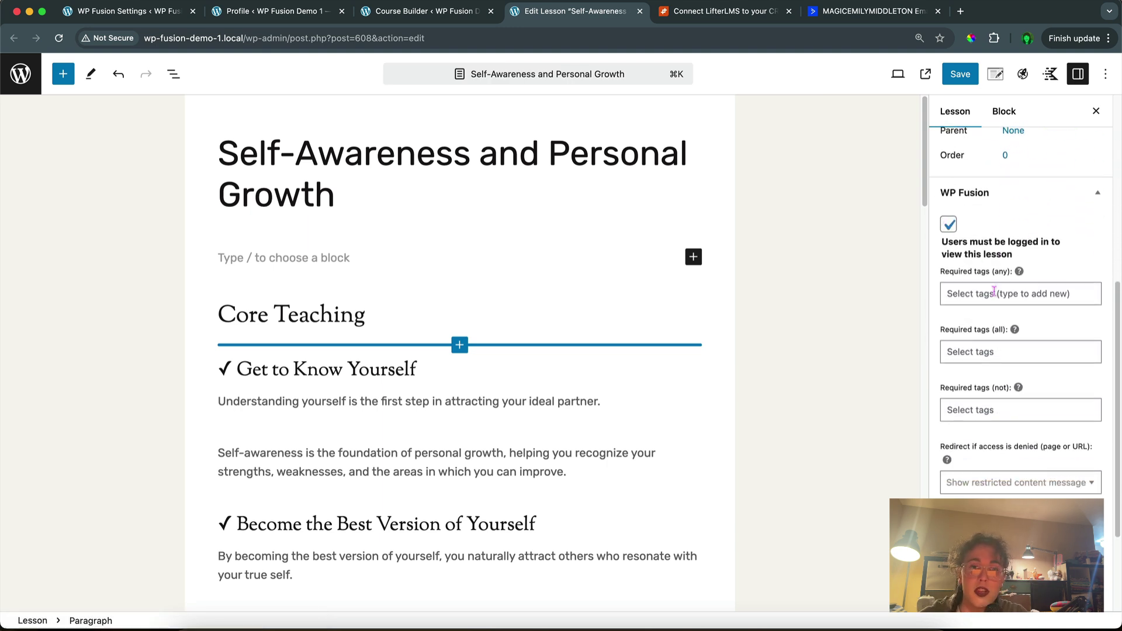
drag(398, 182, 198, 143)
click(197, 144)
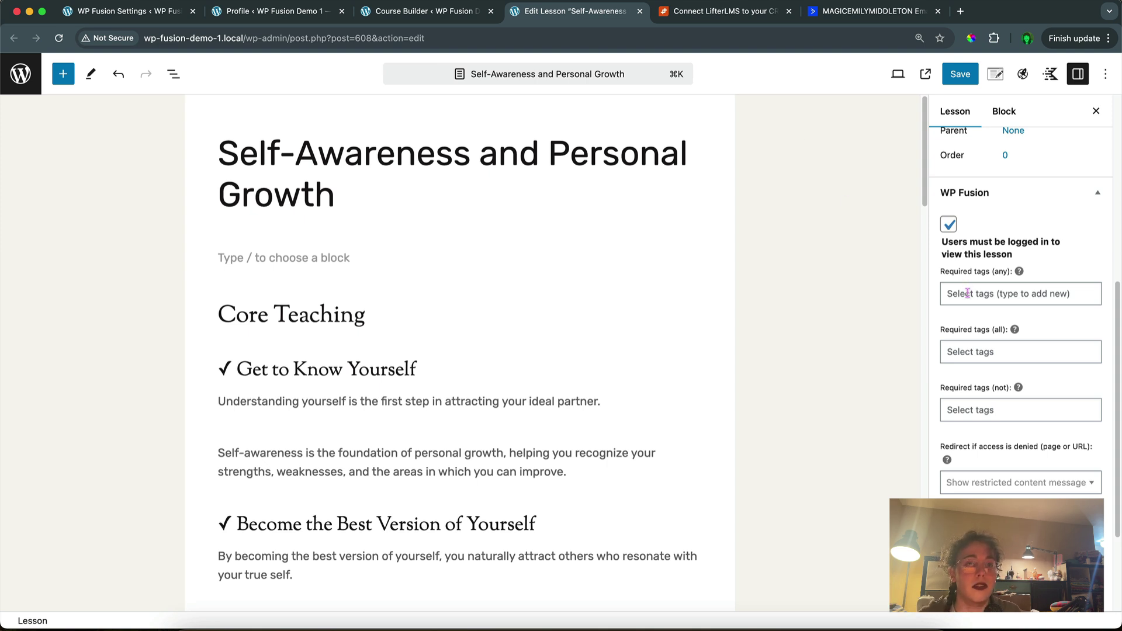
- Review the lesson's access-redirect and view-tag options, then the WP Fusion tags applied on lesson completion
scroll(967, 293, down, 5)
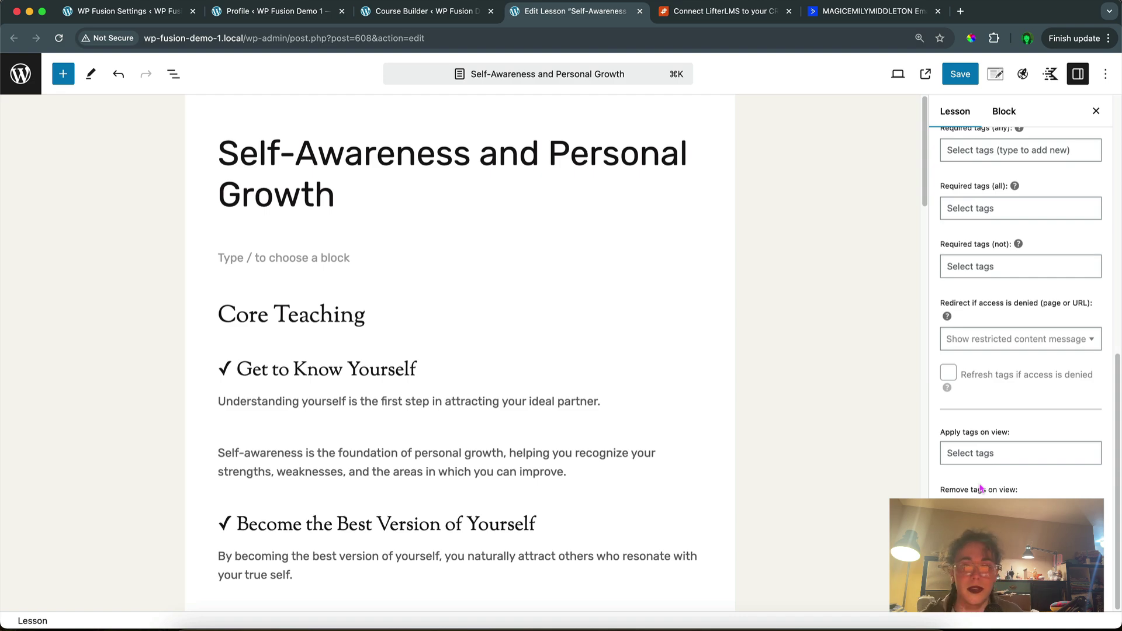
scroll(561, 451, down, 20)
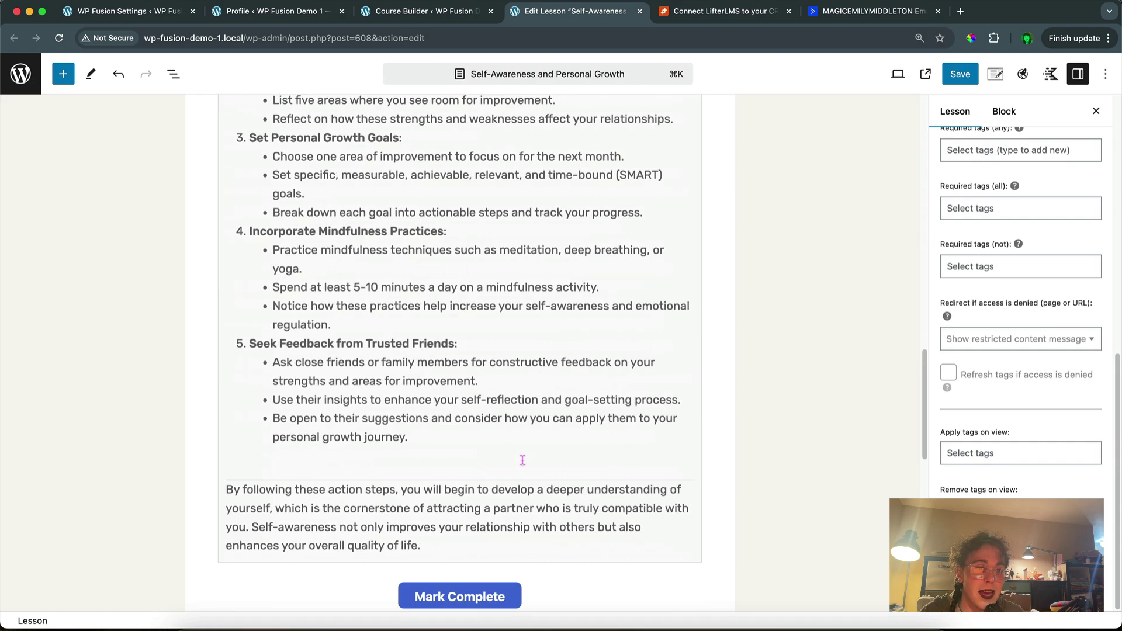
scroll(522, 460, down, 5)
click(374, 410)
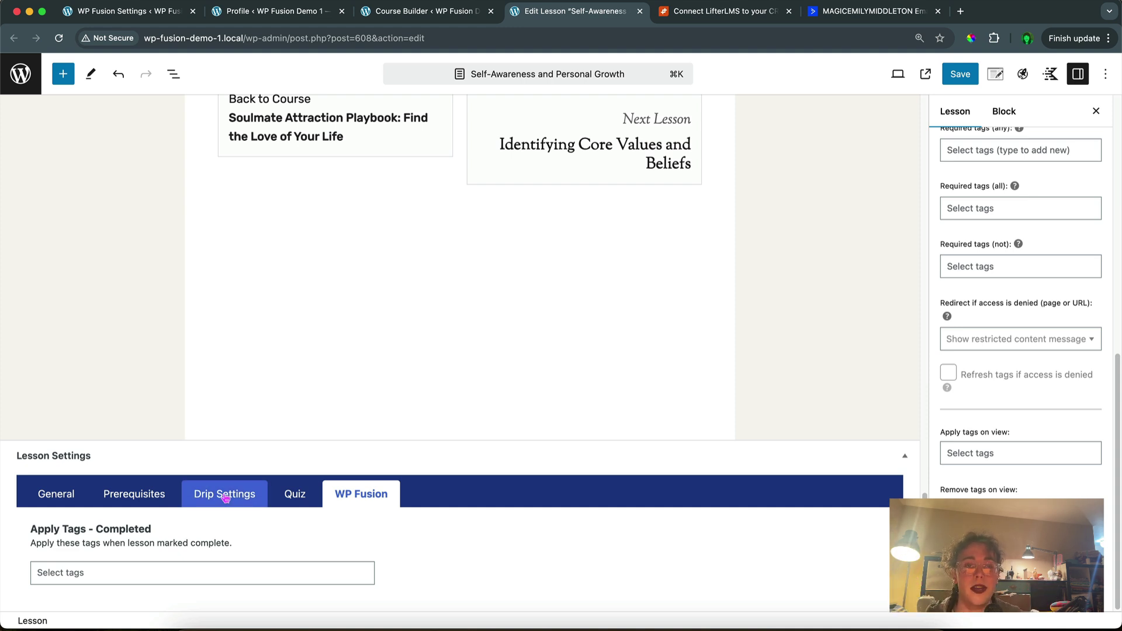
scroll(357, 192, up, 10)
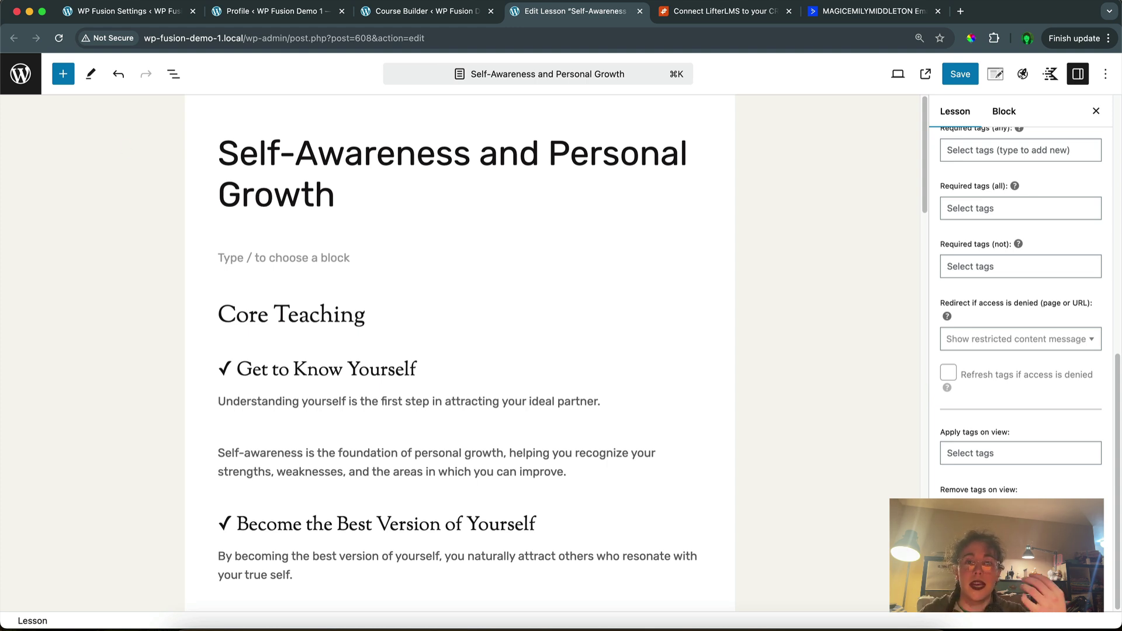
- Switch to the WP Fusion LifterLMS documentation and review the Filter Course Steps section
click(755, 11)
scroll(606, 151, down, 20)
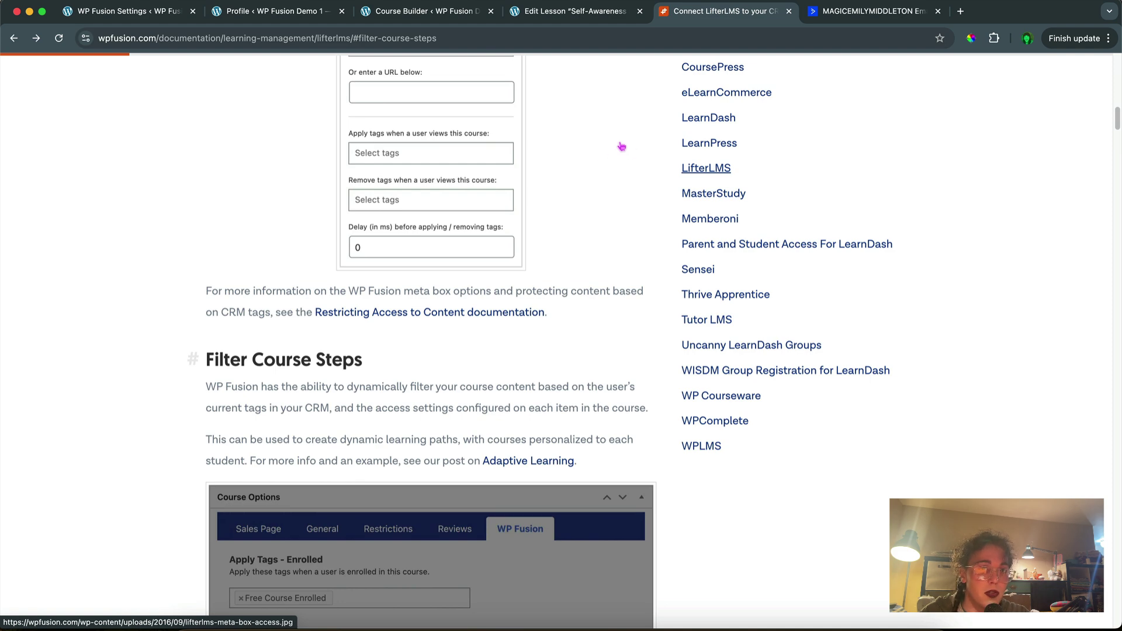
scroll(622, 146, down, 5)
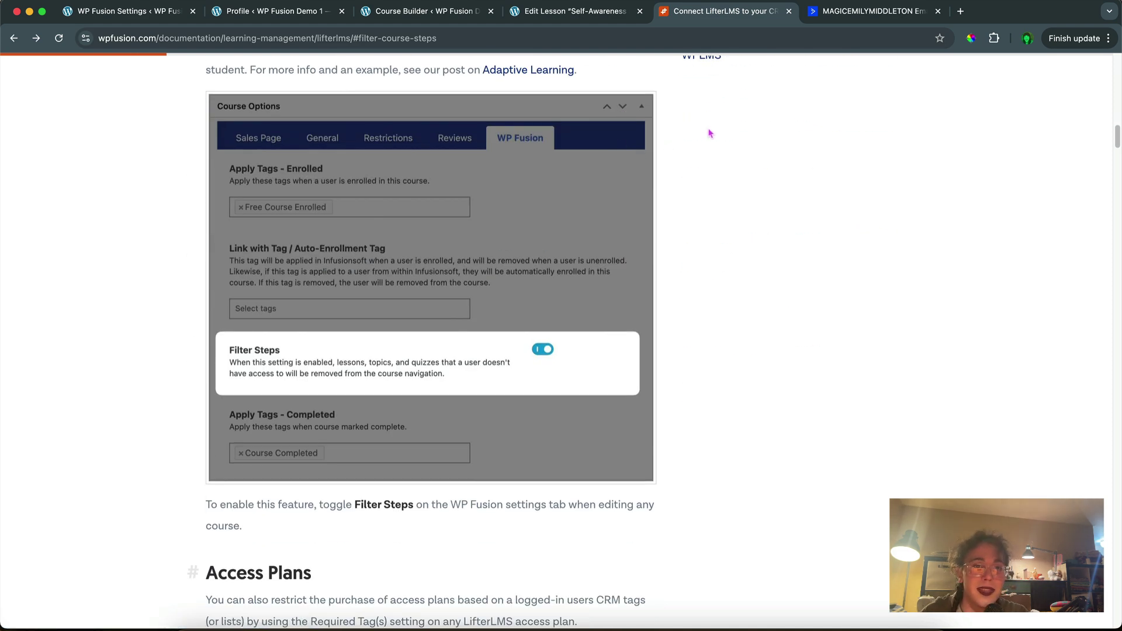
click(694, 3)
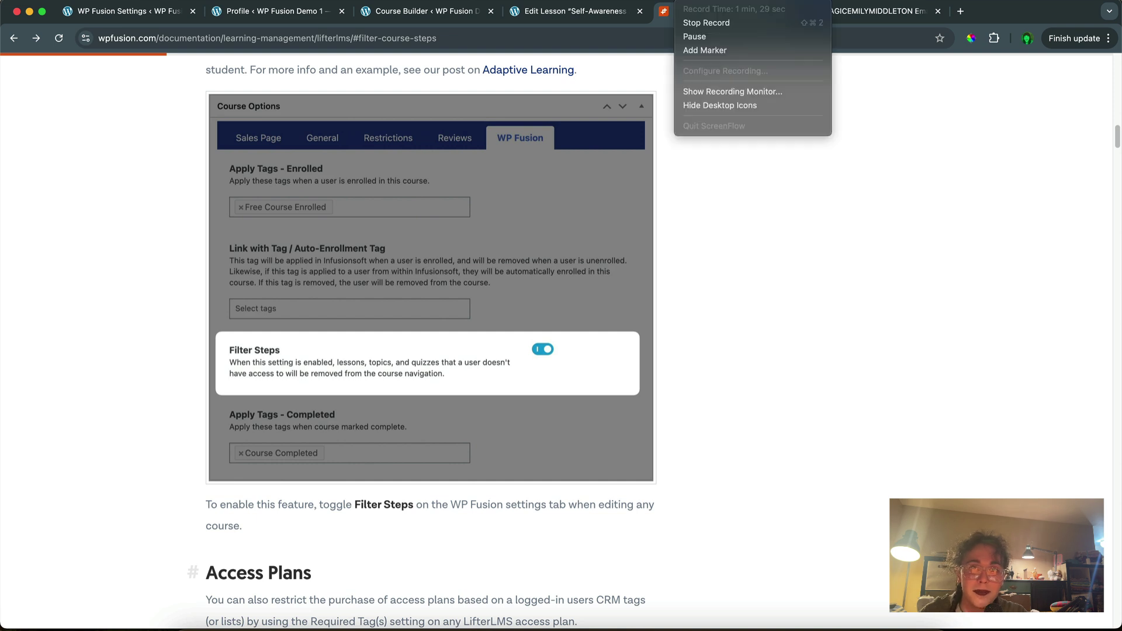
click(701, 20)
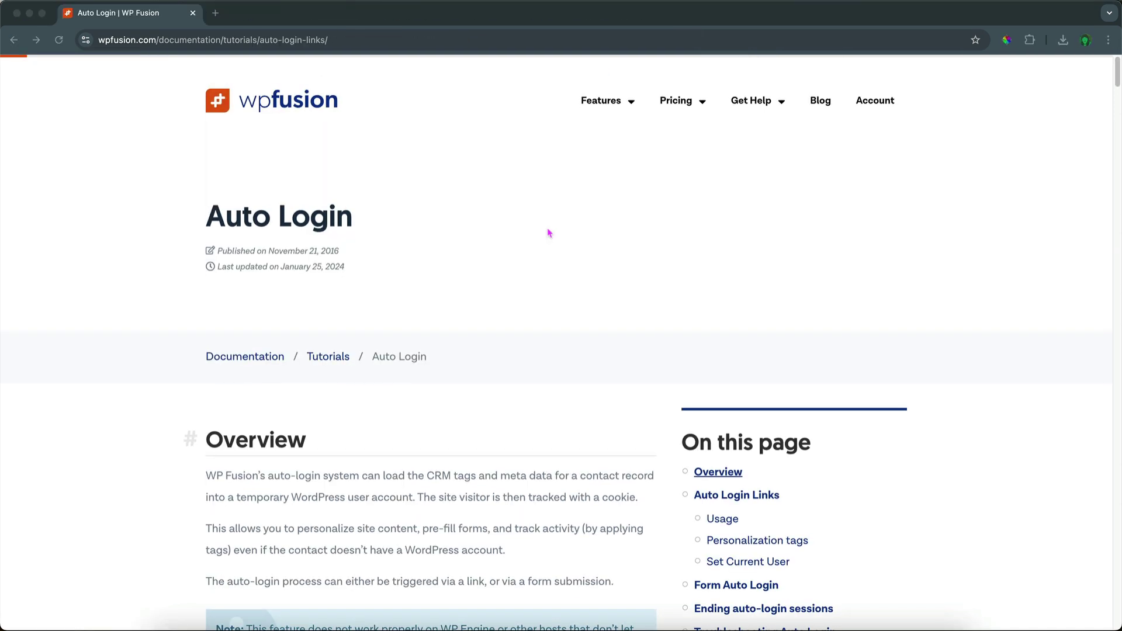
- Open the main WP Fusion documentation page from the Auto Login article and view its topic lists
scroll(549, 233, down, 1)
scroll(549, 233, up, 1)
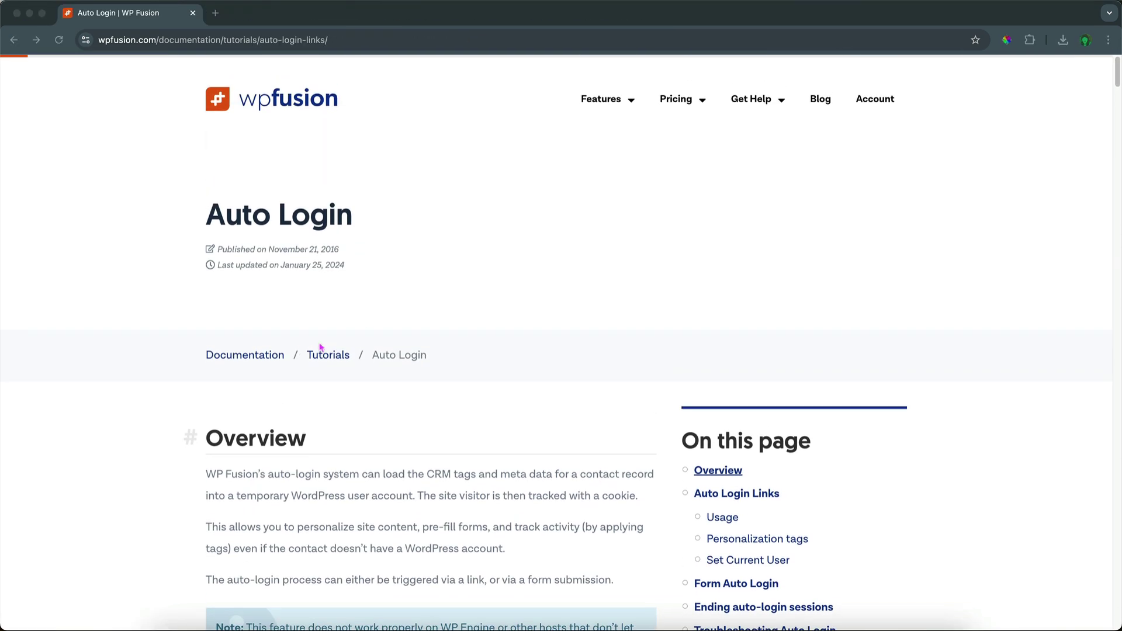
click(244, 355)
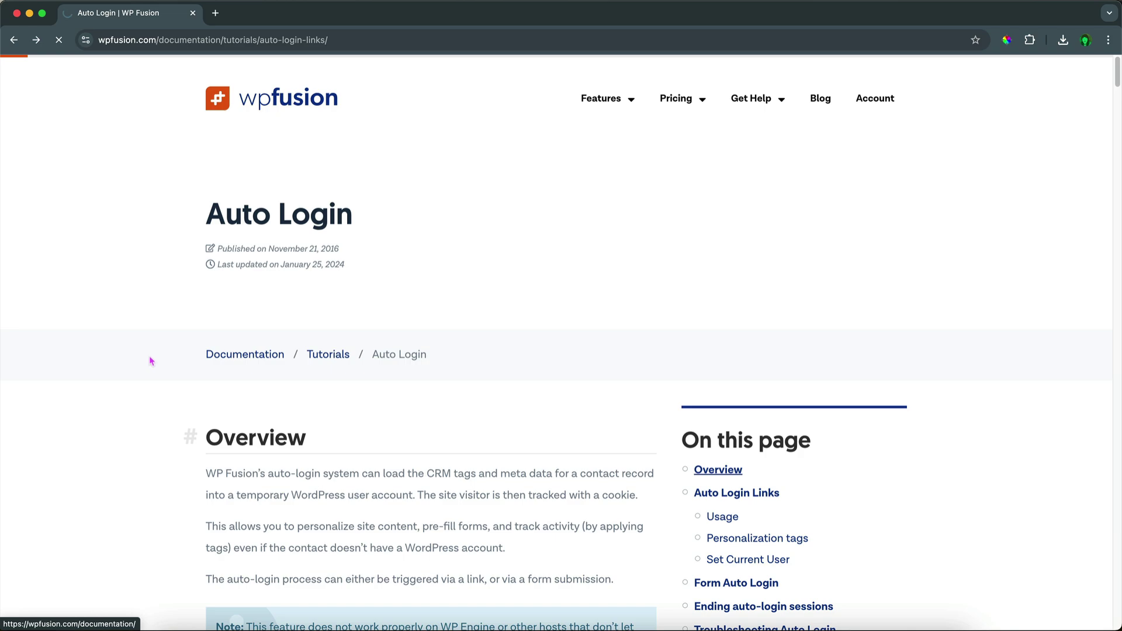
scroll(138, 358, down, 2)
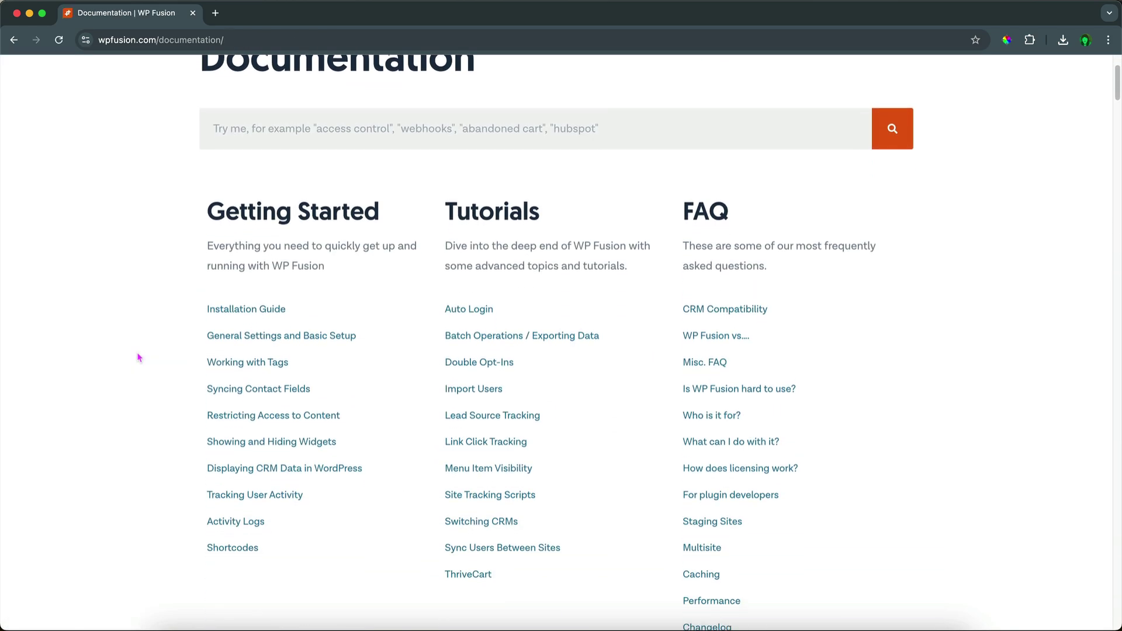